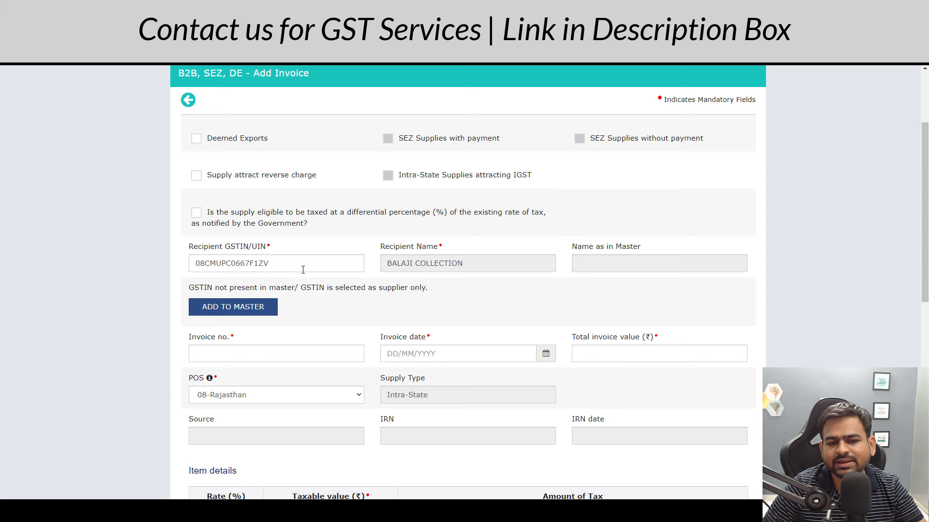
# Enter the invoice number and set the invoice date to 20/05/2024 in the B2B invoice form for BALAJI COLLECTION.
pyautogui.moveTo(391, 264); pyautogui.dragTo(464, 264)
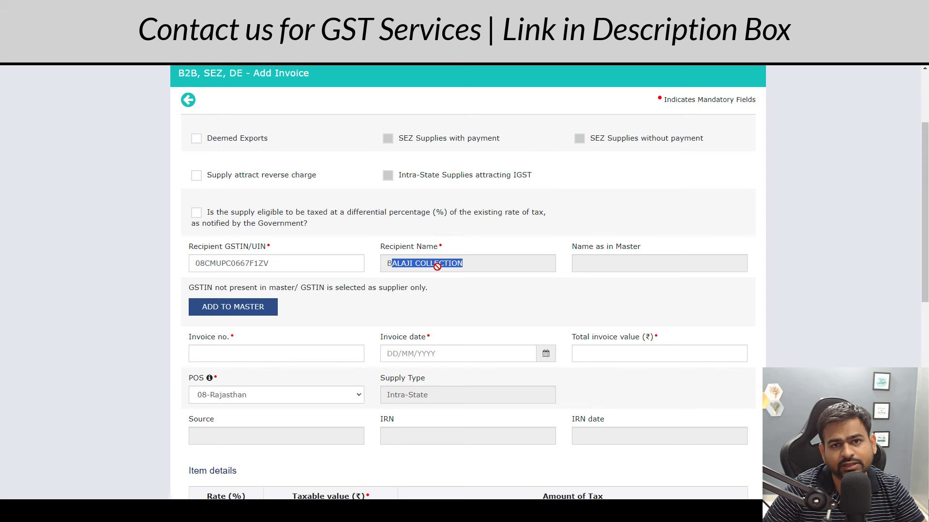
pyautogui.scroll(-2, 437, 267)
pyautogui.click(284, 249)
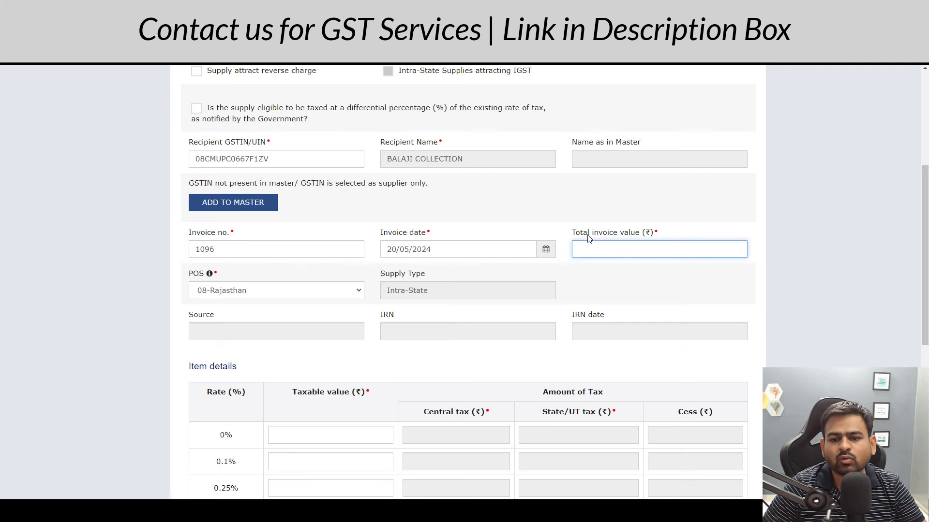
# Look up the BALAJI COLLECTION invoice total in the Google Sheets Sale sheet and enter 56,044 as the total invoice value on the GST portal.
pyautogui.moveTo(573, 233); pyautogui.dragTo(651, 238)
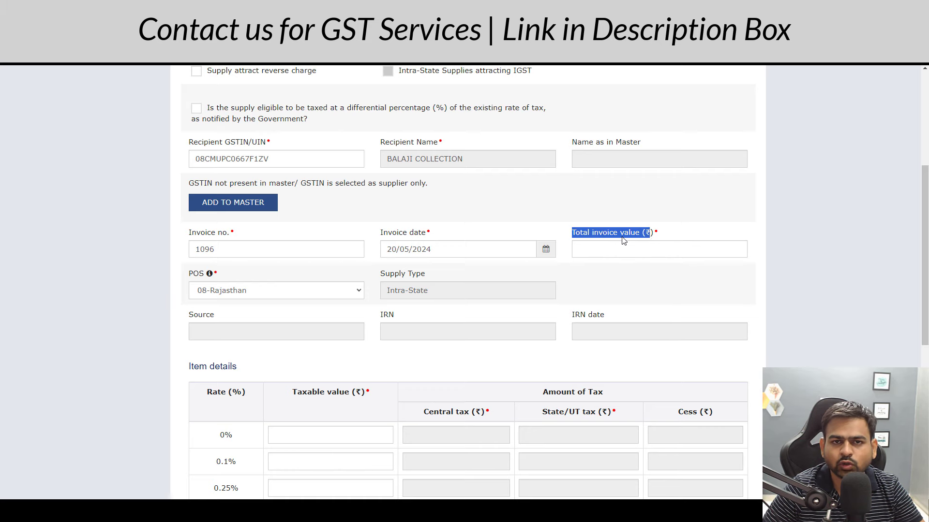
pyautogui.hotkey('alt', 'Tab')
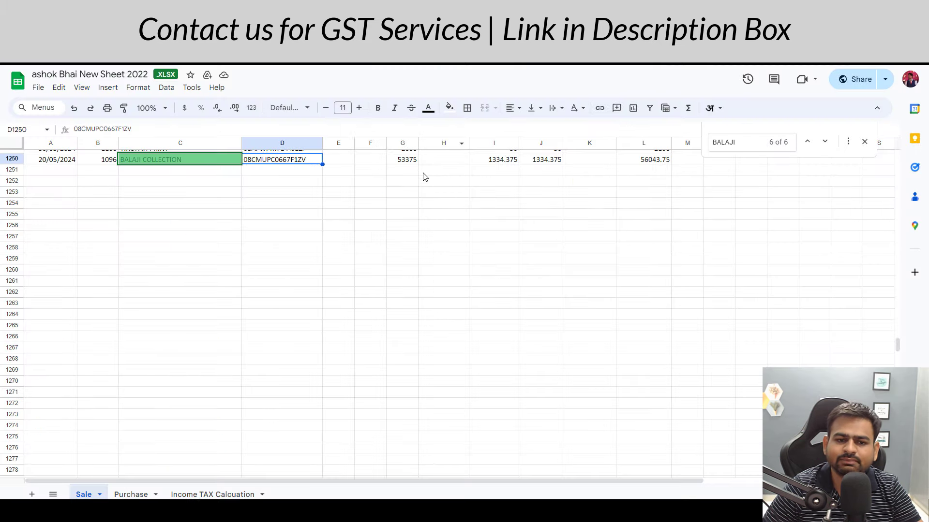
pyautogui.click(425, 172)
pyautogui.click(632, 161)
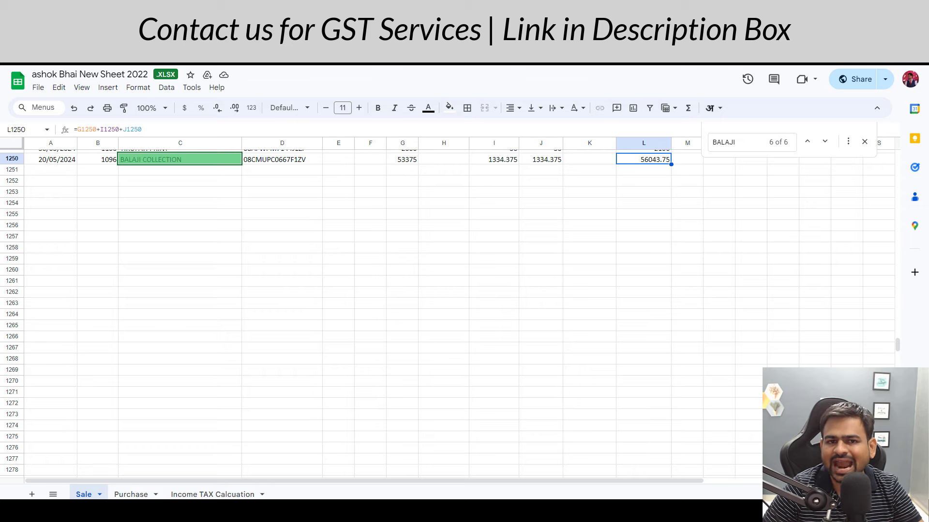
pyautogui.hotkey('alt', 'Tab')
pyautogui.click(648, 253)
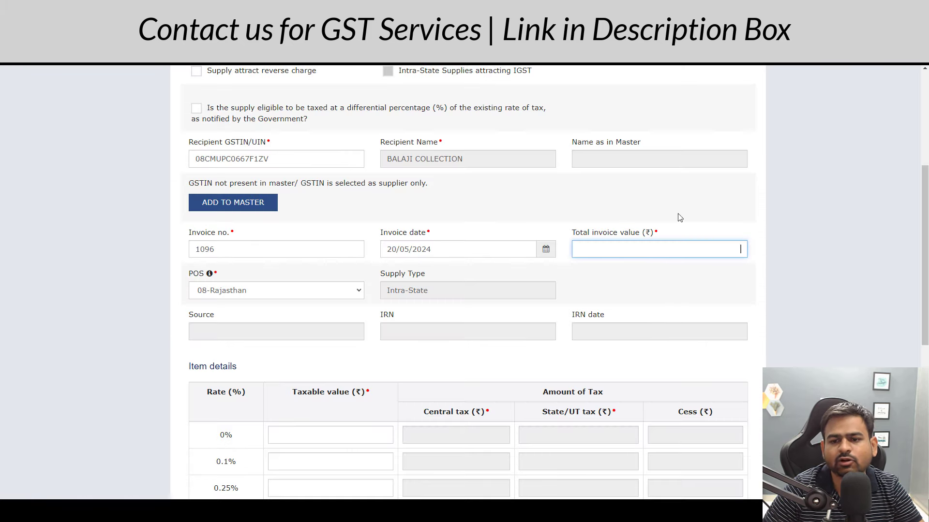
pyautogui.scroll(-4, 532, 290)
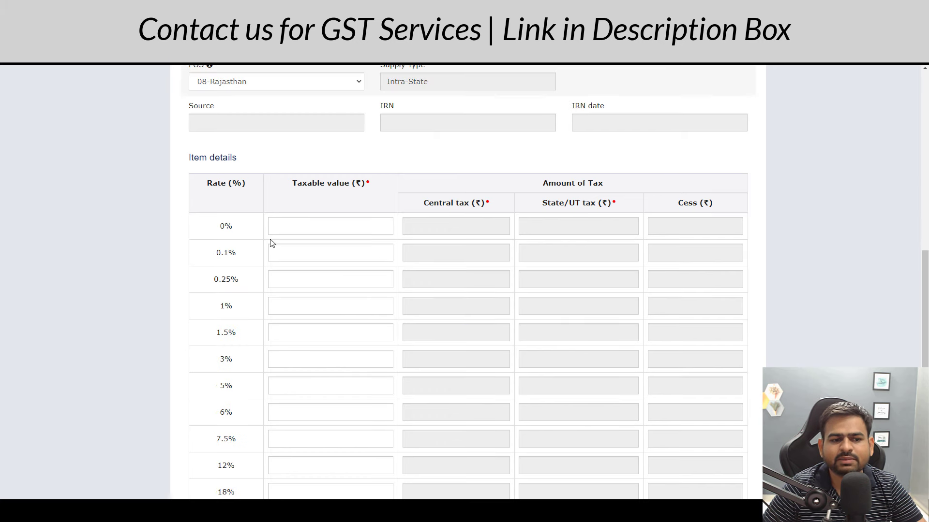
# Examine the invoice's place of supply, its available states, the supply type, and the central and state tax columns of the item details.
pyautogui.scroll(2, 285, 174)
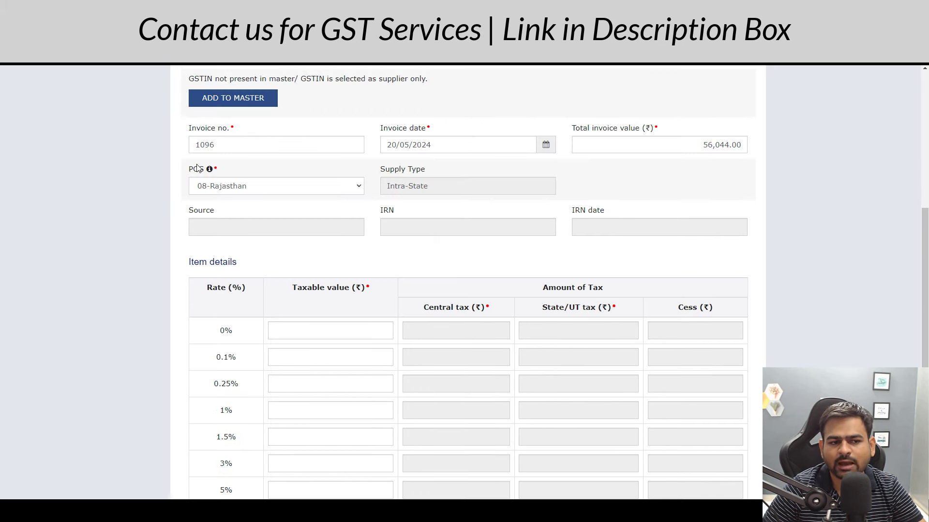
pyautogui.moveTo(193, 169); pyautogui.dragTo(200, 170)
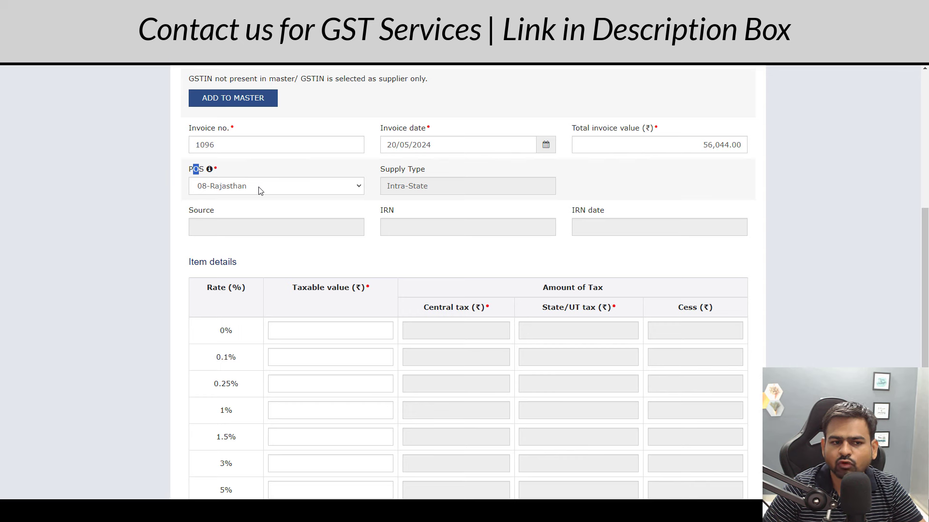
pyautogui.scroll(2, 259, 191)
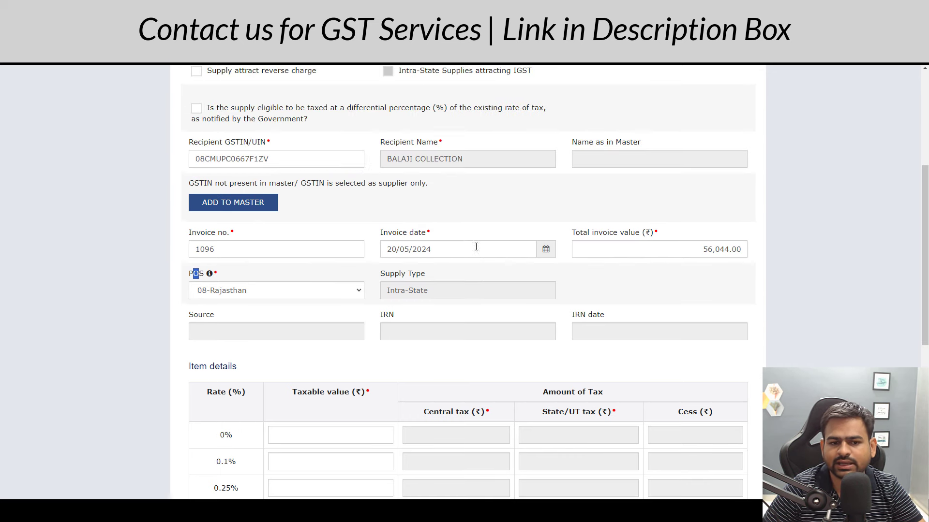
pyautogui.scroll(-2, 476, 246)
pyautogui.click(356, 189)
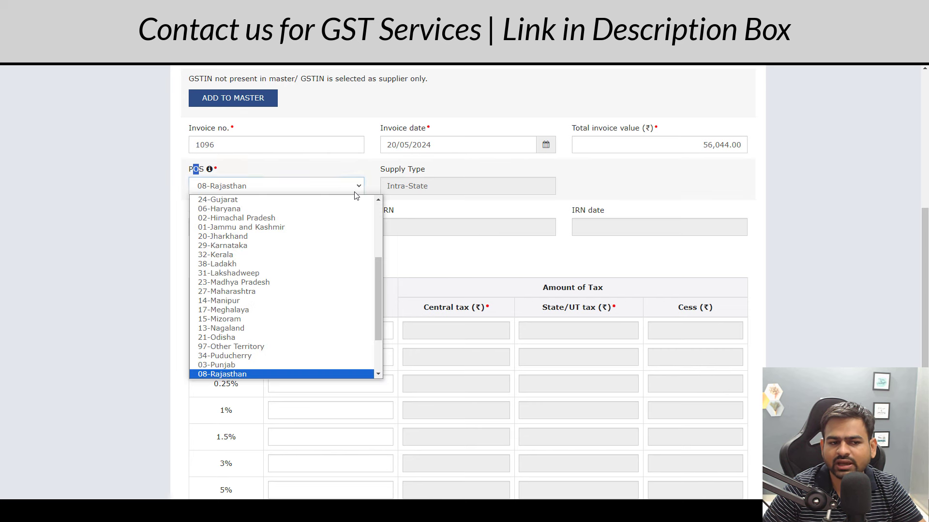
pyautogui.click(354, 193)
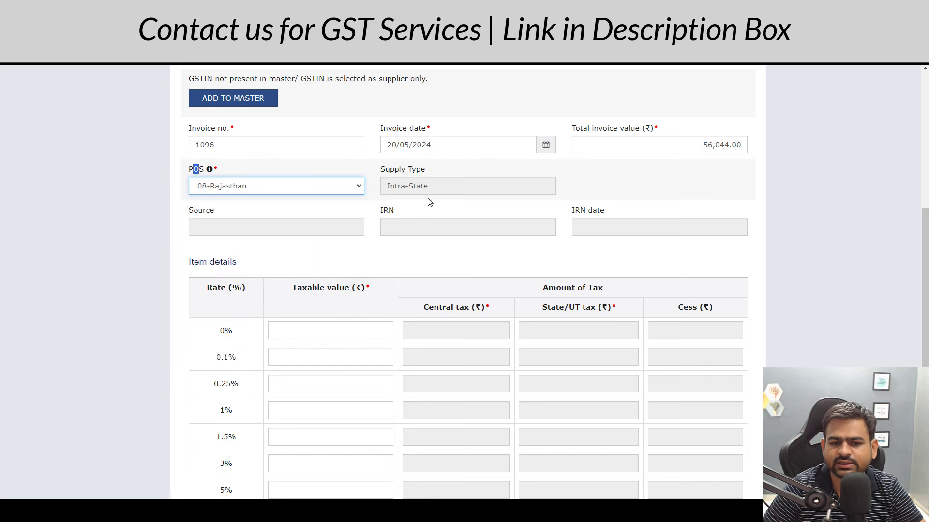
pyautogui.moveTo(386, 187); pyautogui.dragTo(510, 190)
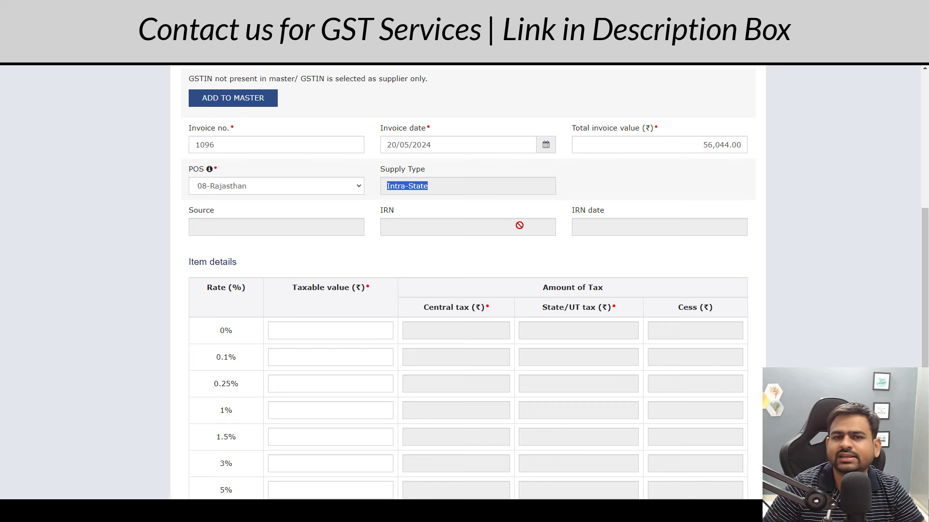
pyautogui.scroll(-4, 520, 230)
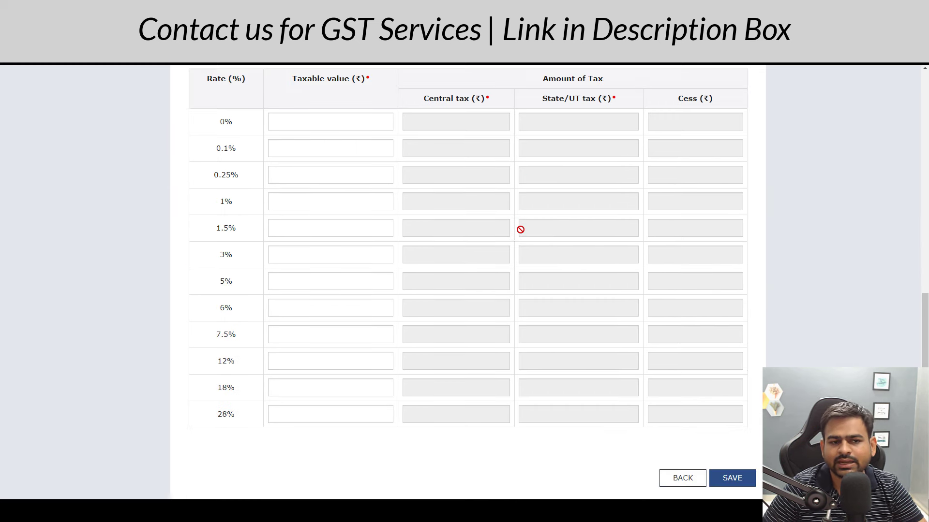
pyautogui.moveTo(432, 99); pyautogui.dragTo(476, 100)
pyautogui.moveTo(542, 99); pyautogui.dragTo(608, 100)
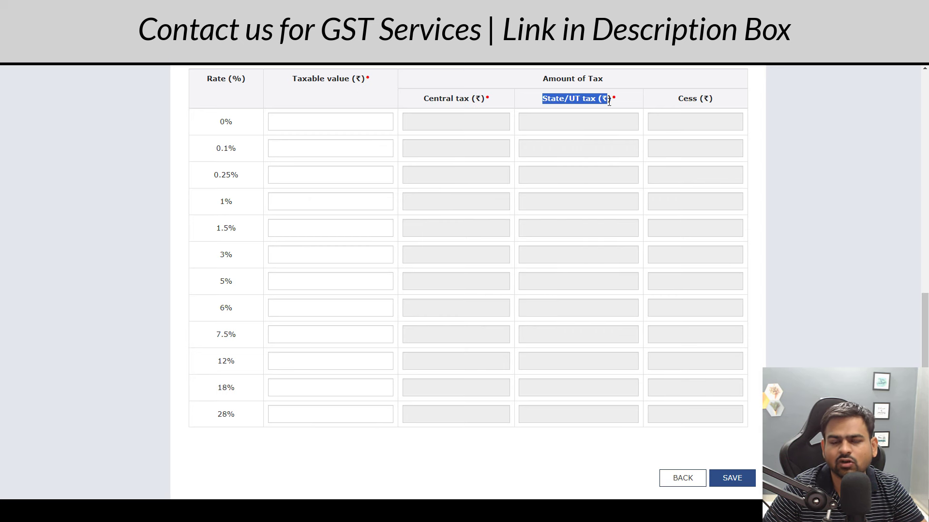
pyautogui.scroll(6, 586, 169)
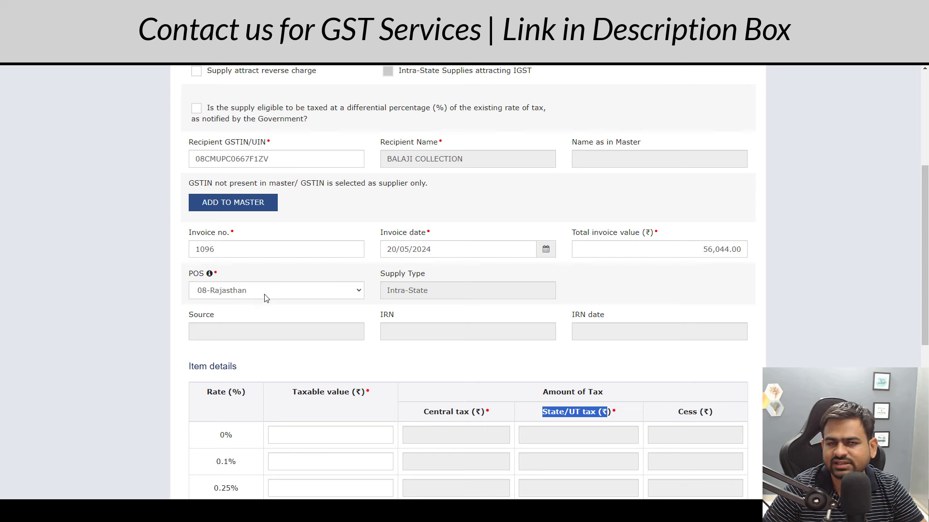
pyautogui.scroll(-2, 282, 292)
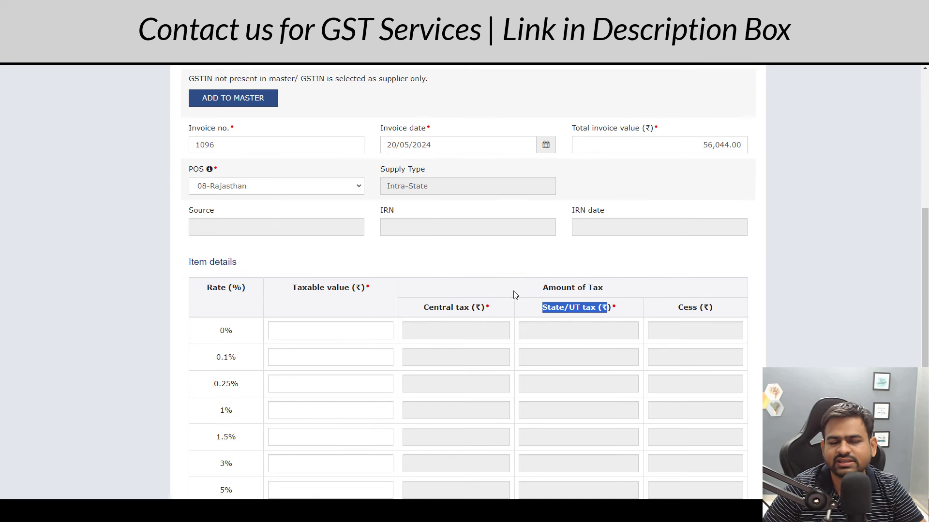
pyautogui.scroll(-4, 514, 296)
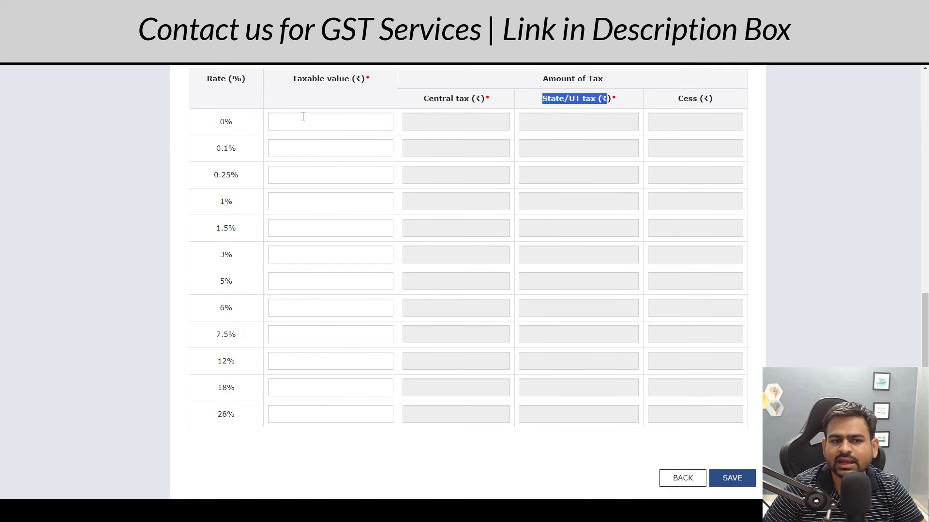
# Set the taxable value at the 5% rate to 53,375 and check that row's central tax, state tax and cess fields.
pyautogui.click(309, 283)
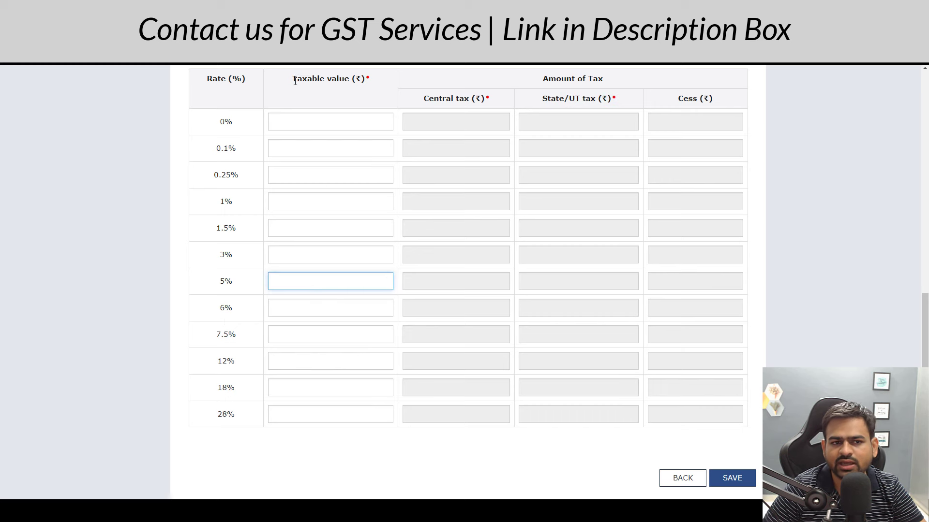
pyautogui.moveTo(295, 81); pyautogui.dragTo(365, 81)
pyautogui.click(351, 281)
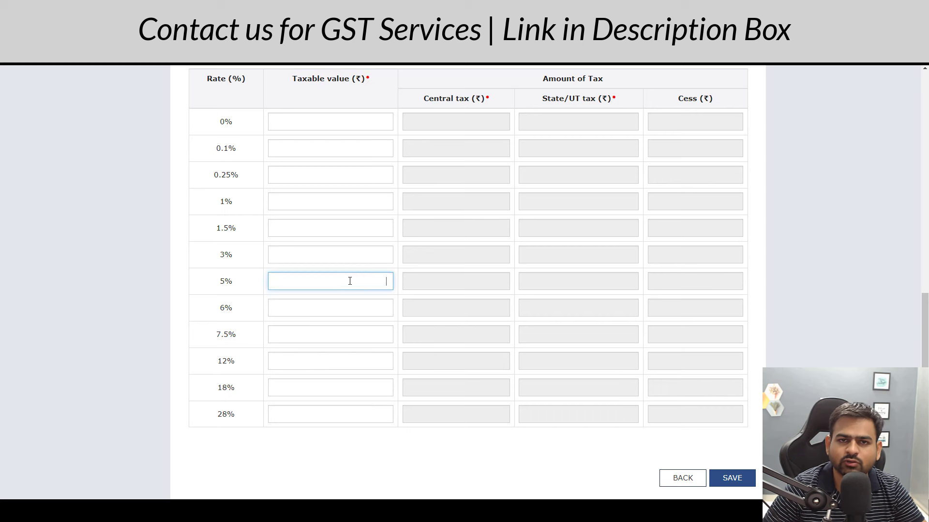
pyautogui.write('53375')
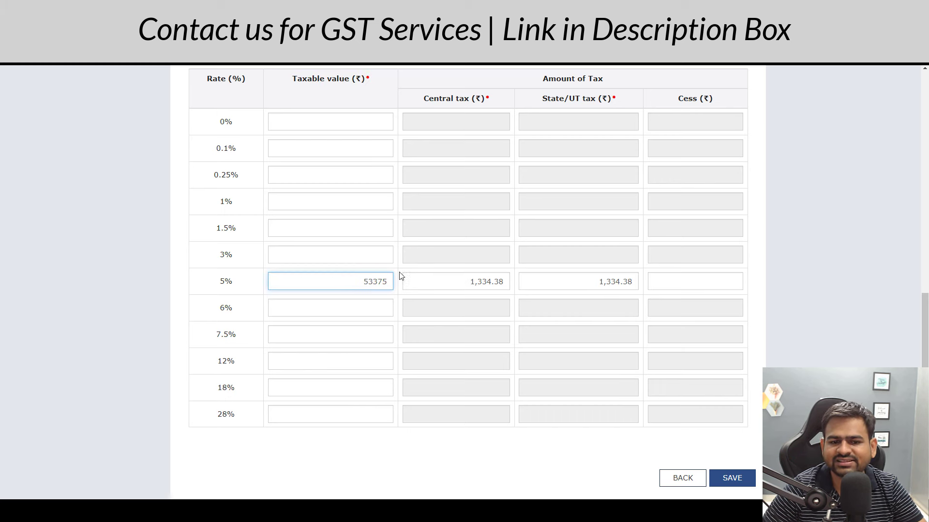
pyautogui.click(208, 329)
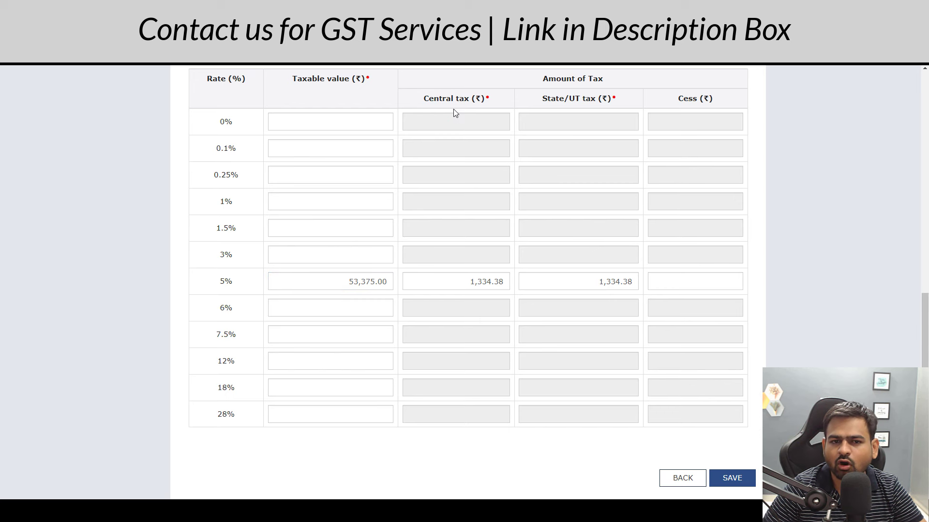
pyautogui.click(503, 282)
pyautogui.click(610, 285)
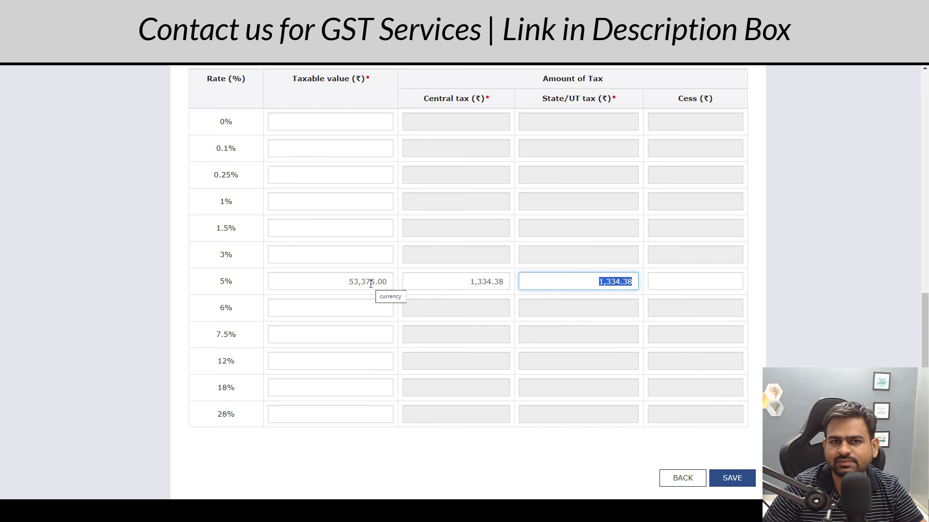
pyautogui.click(695, 285)
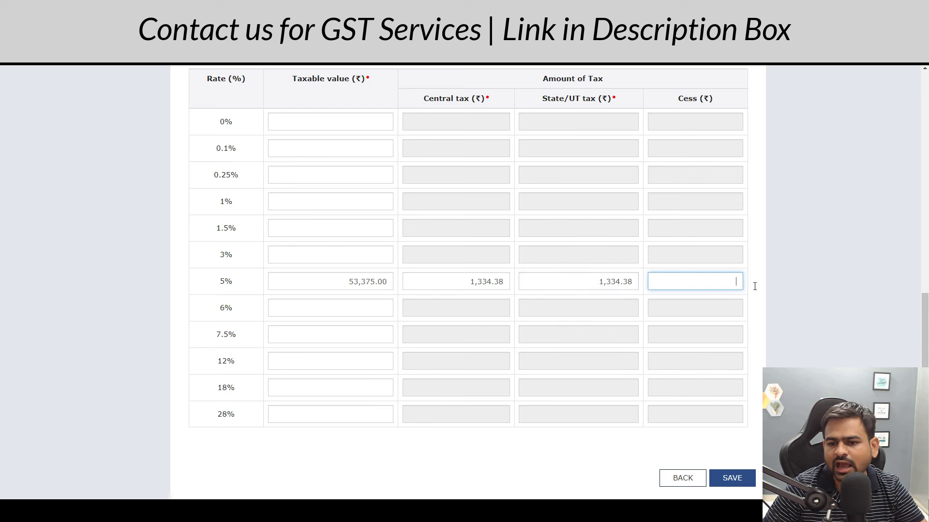
pyautogui.click(843, 280)
# Review and save the completed B2B invoice, then go back from the invoice form.
pyautogui.scroll(11, 840, 285)
pyautogui.scroll(-12, 839, 293)
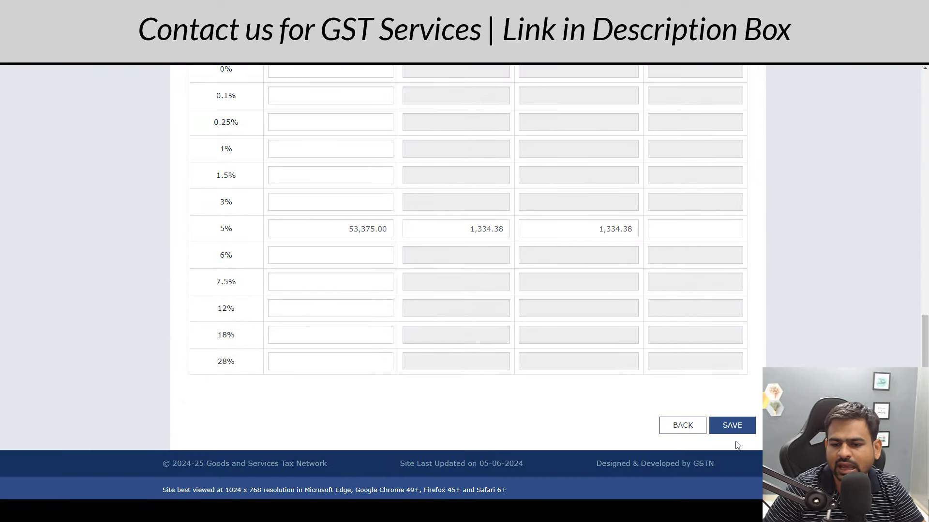
pyautogui.click(732, 427)
pyautogui.scroll(-12, 737, 350)
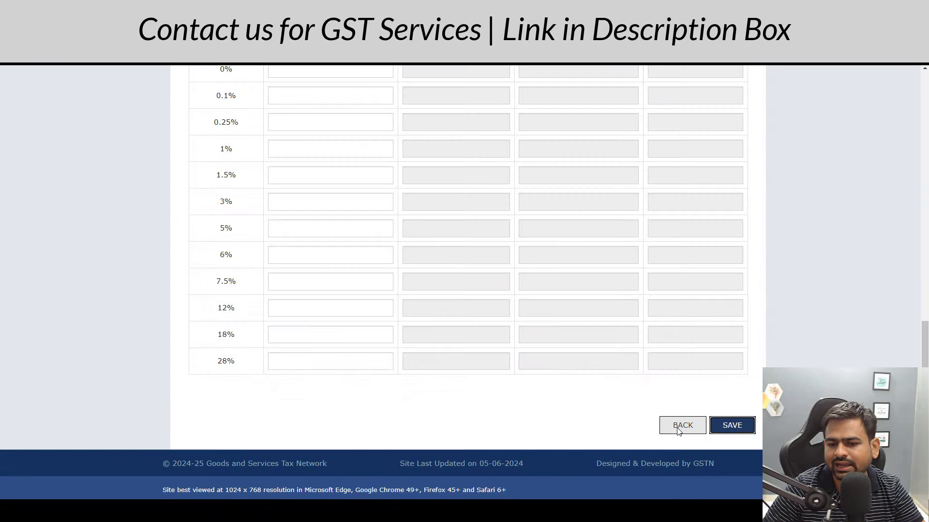
pyautogui.click(676, 428)
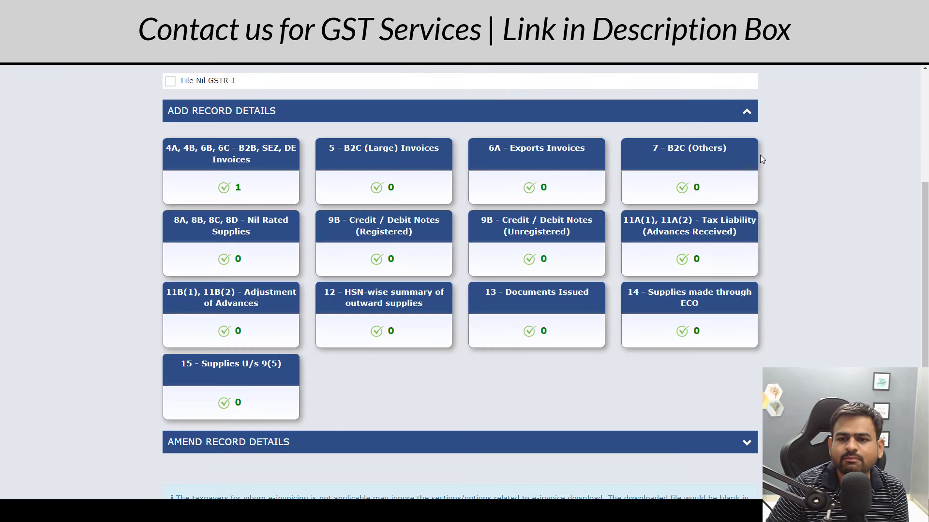
# Add a new record under 7 - B2C (Others) with 07-Delhi as the place of supply.
pyautogui.click(712, 156)
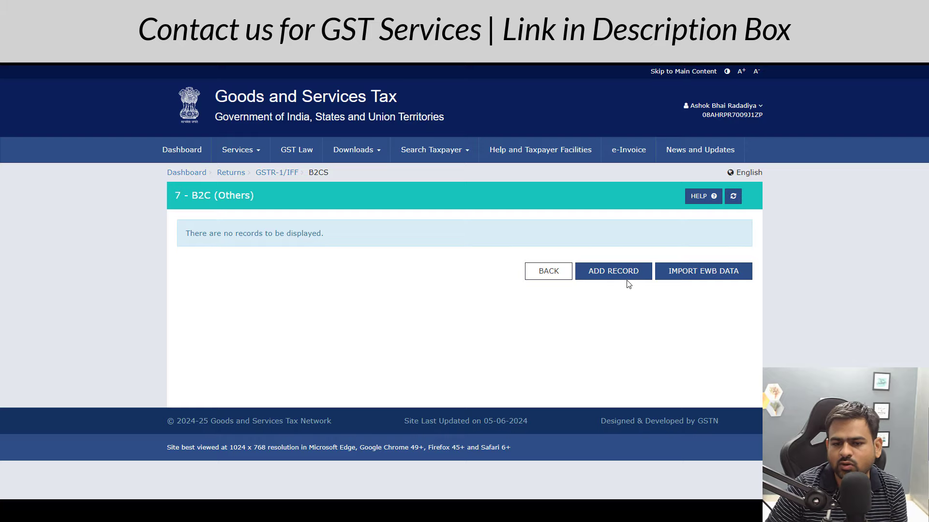
pyautogui.click(622, 276)
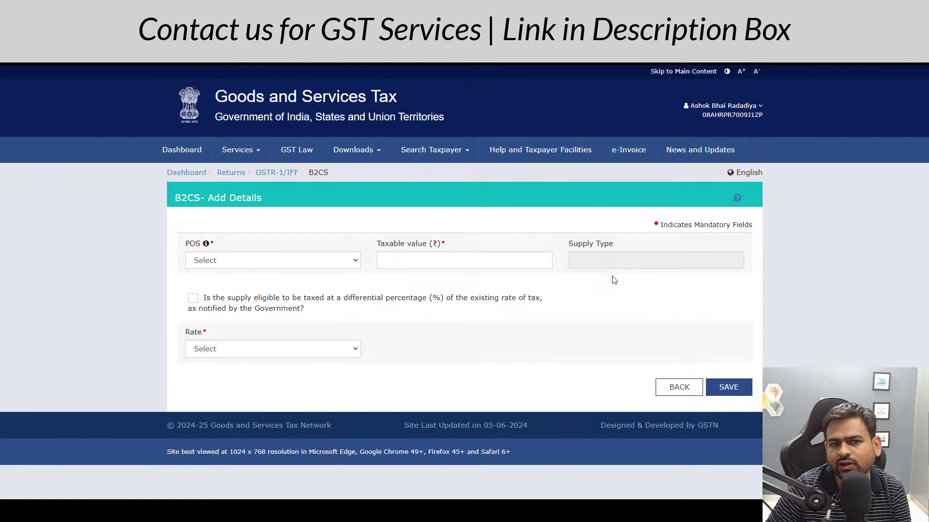
pyautogui.click(260, 263)
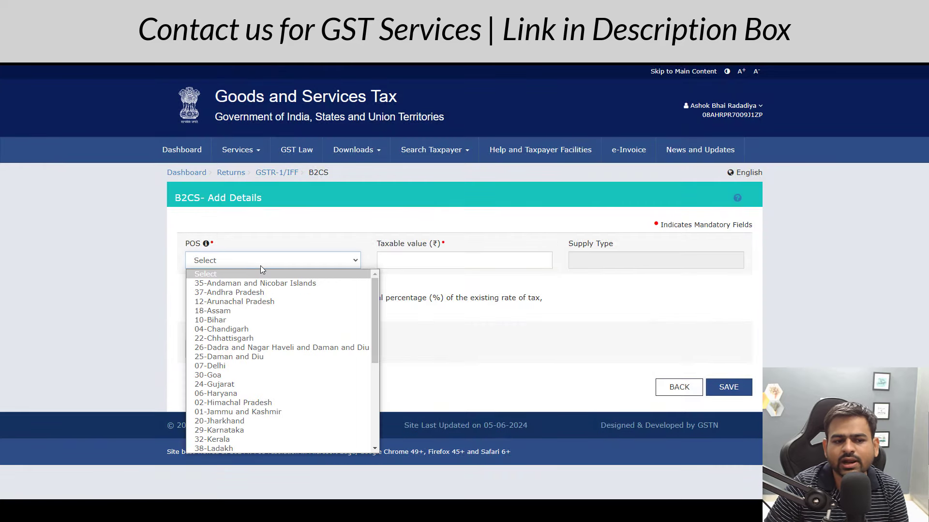
pyautogui.scroll(-6, 253, 339)
pyautogui.scroll(6, 262, 350)
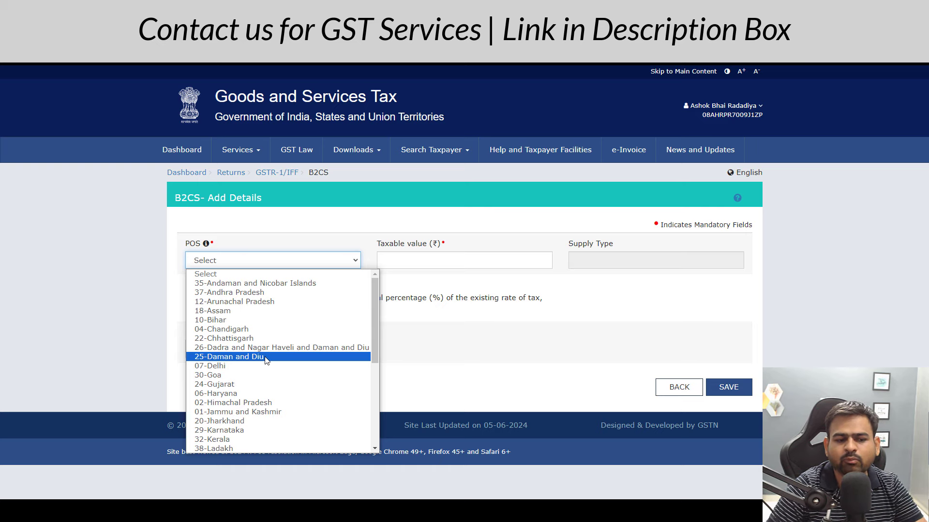
pyautogui.click(266, 368)
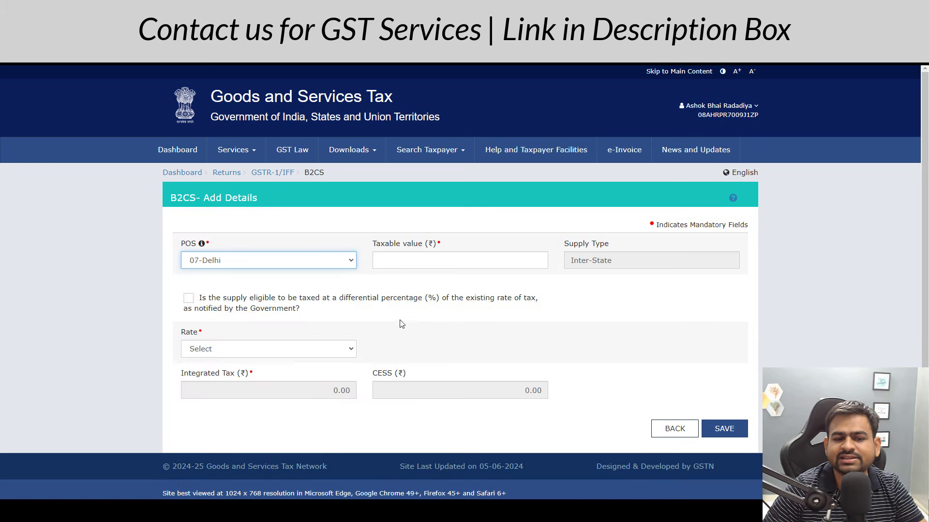
# Set the taxable value of the Delhi B2CS record to 5,00,000.
pyautogui.click(425, 313)
pyautogui.click(193, 301)
pyautogui.click(457, 254)
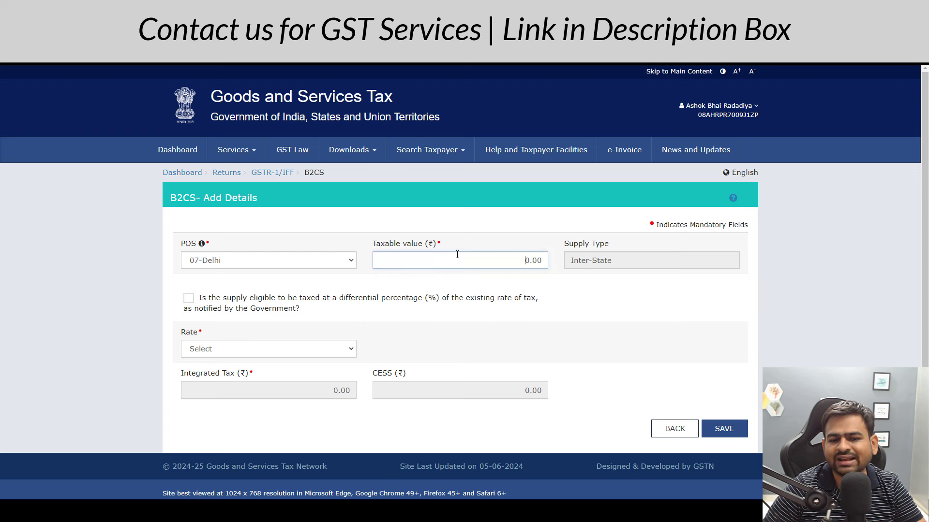
pyautogui.doubleClick(457, 254)
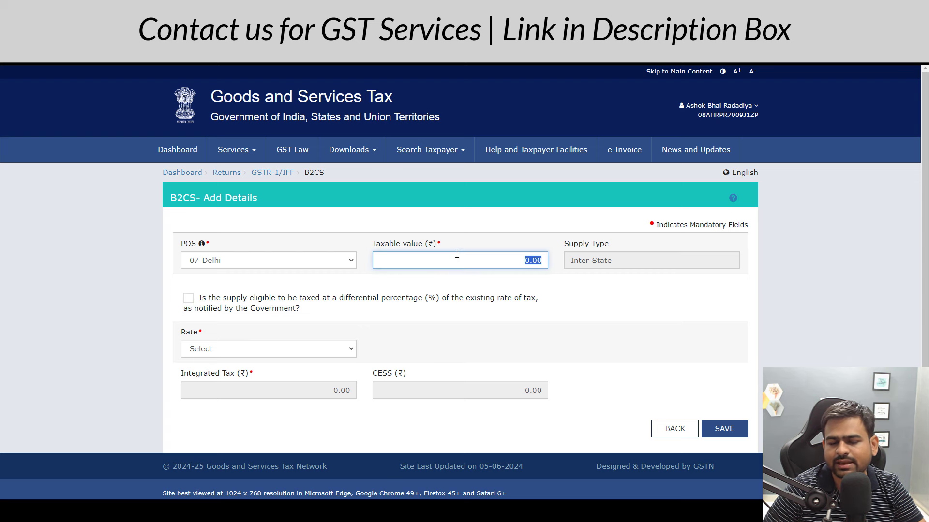
pyautogui.moveTo(386, 246); pyautogui.dragTo(512, 276)
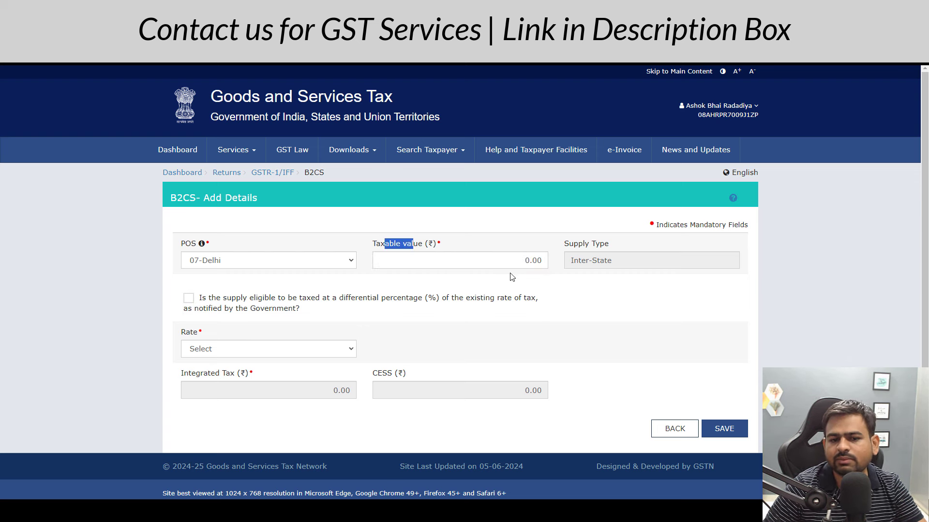
pyautogui.click(511, 270)
pyautogui.doubleClick(512, 268)
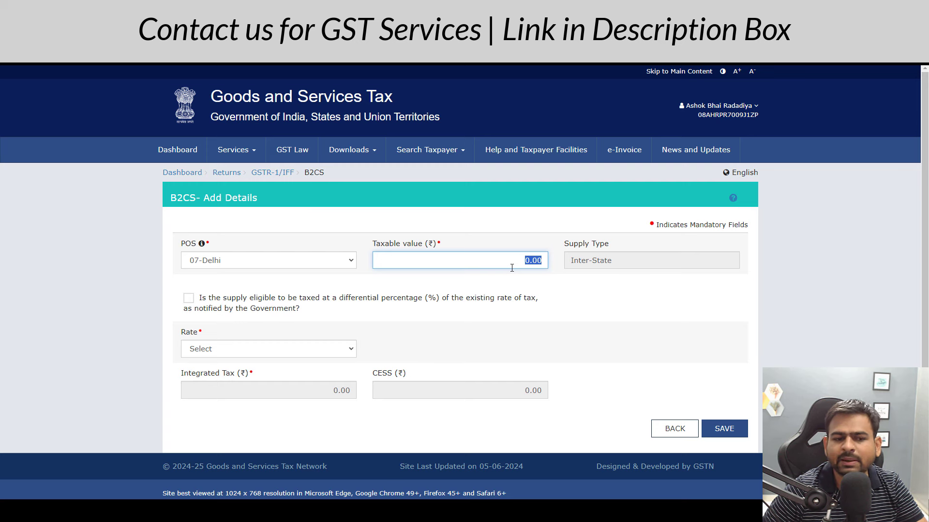
pyautogui.write('50000')
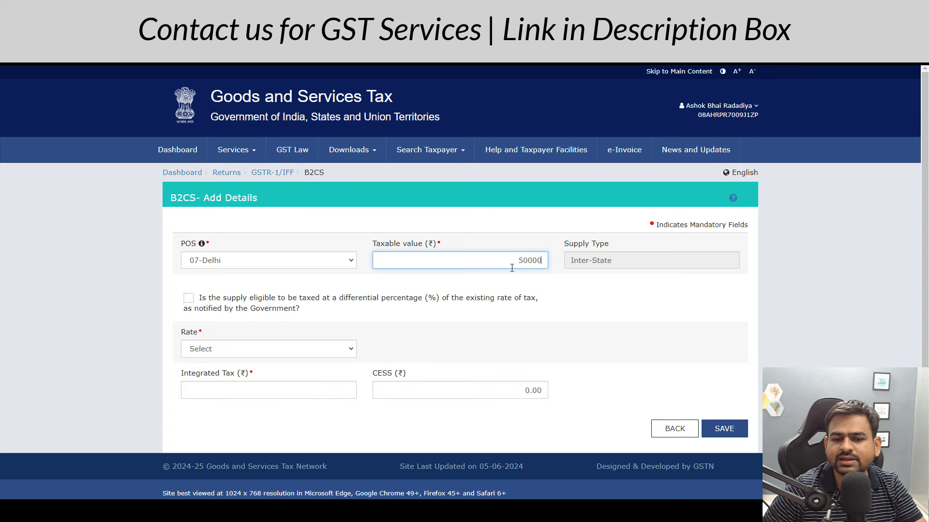
pyautogui.write('0')
pyautogui.click(558, 325)
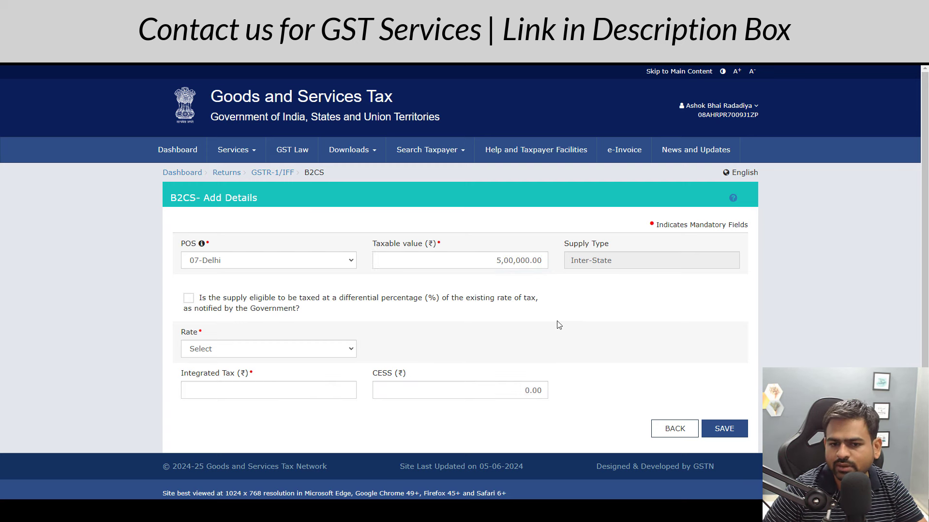
pyautogui.moveTo(494, 261); pyautogui.dragTo(549, 261)
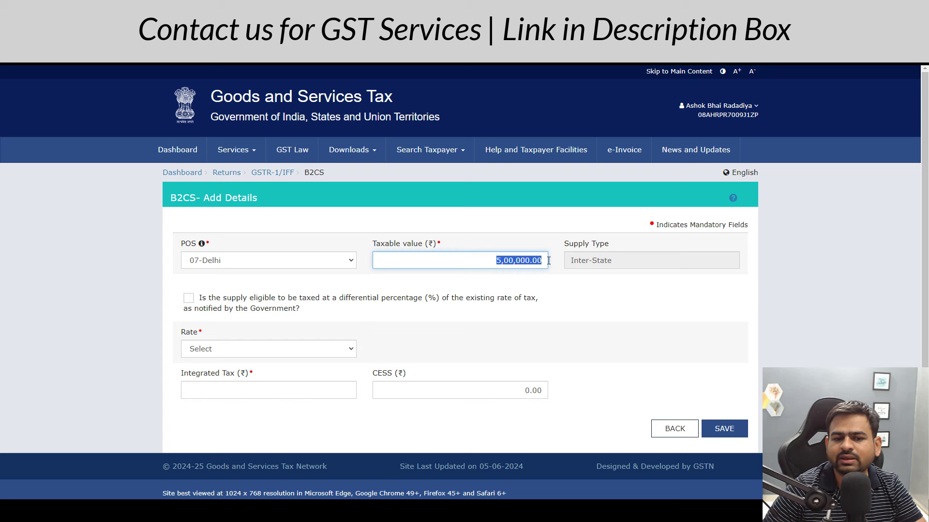
pyautogui.click(577, 329)
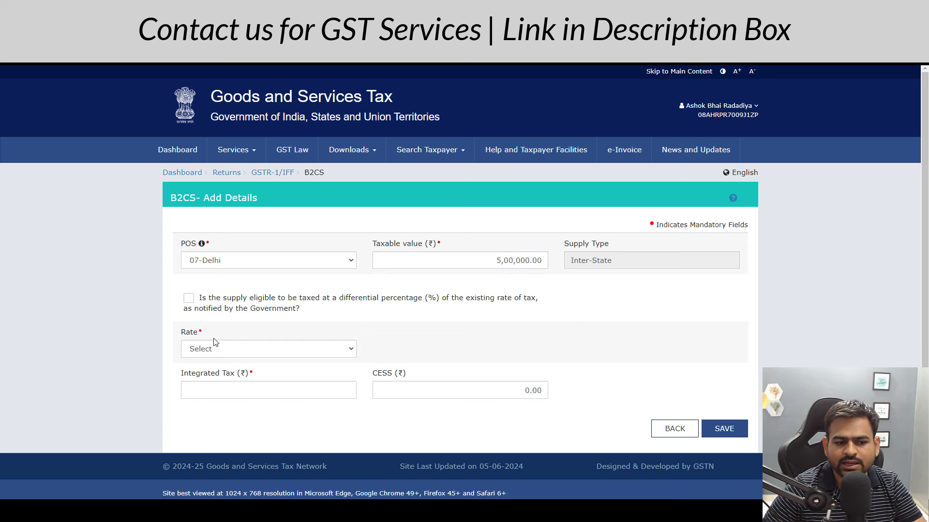
# Apply the 5% rate to the Delhi record and check its integrated tax.
pyautogui.click(199, 345)
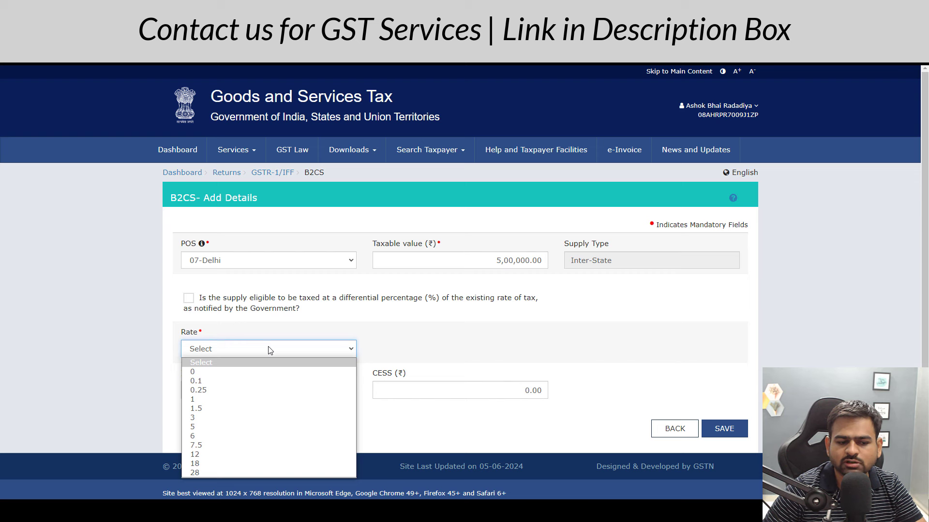
pyautogui.click(229, 427)
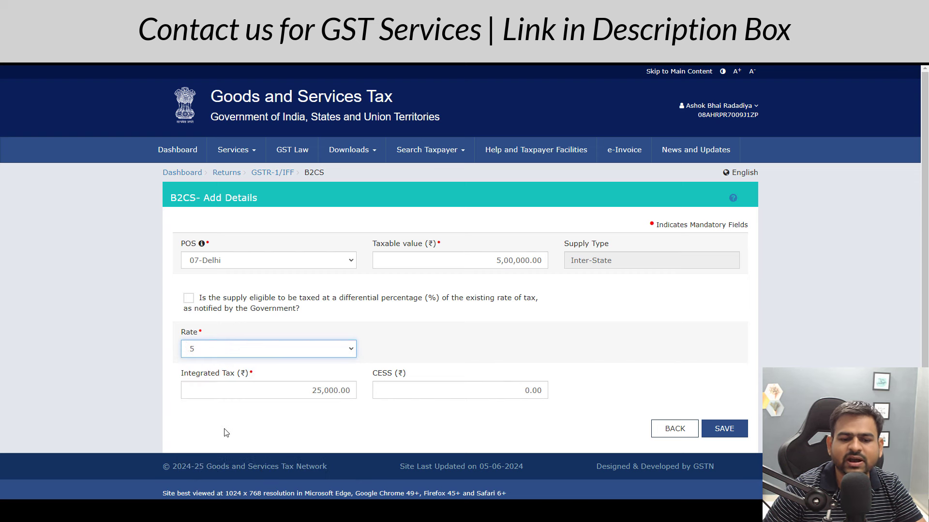
pyautogui.click(224, 432)
pyautogui.moveTo(190, 374); pyautogui.dragTo(245, 375)
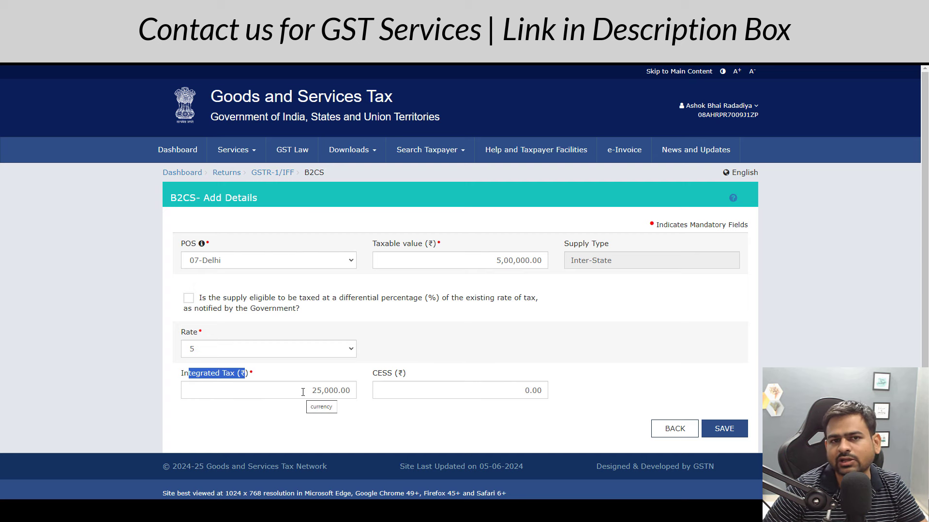
pyautogui.click(410, 318)
# Change the record's place of supply to 08-Rajasthan and check the central and state tax fields.
pyautogui.click(276, 266)
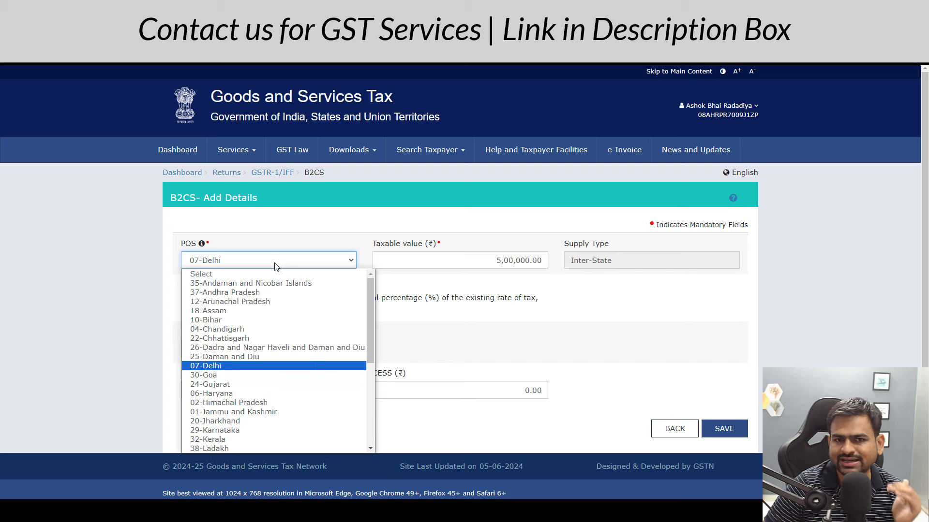
pyautogui.click(276, 267)
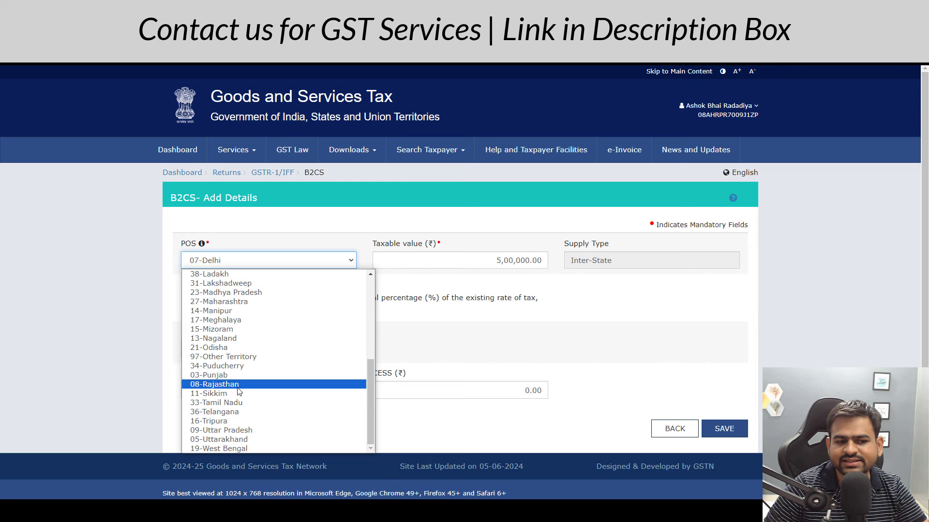
pyautogui.click(237, 386)
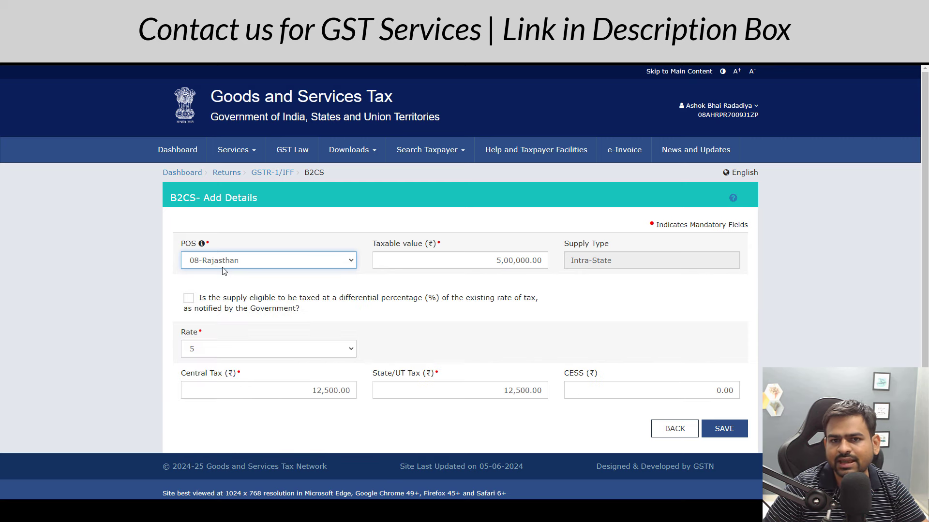
pyautogui.scroll(-1, 400, 317)
pyautogui.moveTo(199, 371); pyautogui.dragTo(252, 373)
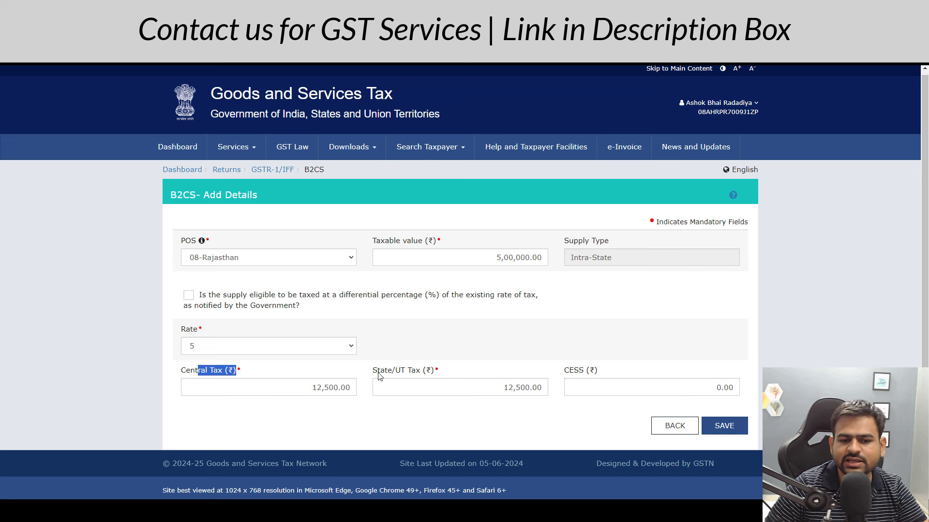
pyautogui.moveTo(379, 372); pyautogui.dragTo(441, 377)
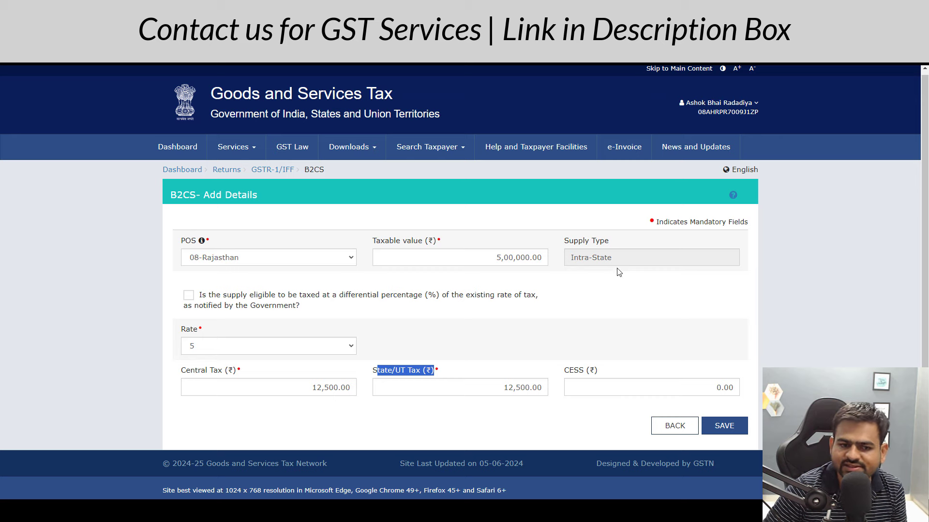
# Switch the record's place of supply to 14-Manipur and review the taxable value.
pyautogui.click(349, 263)
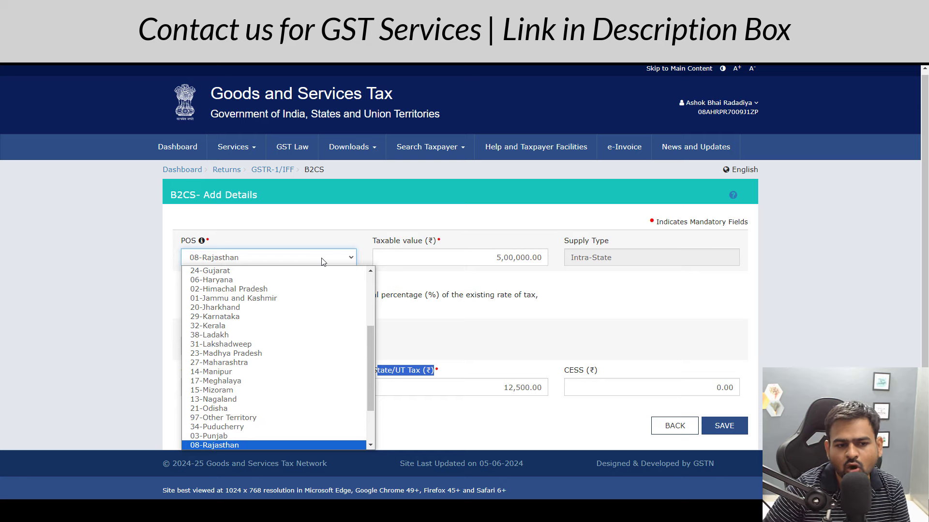
pyautogui.click(285, 371)
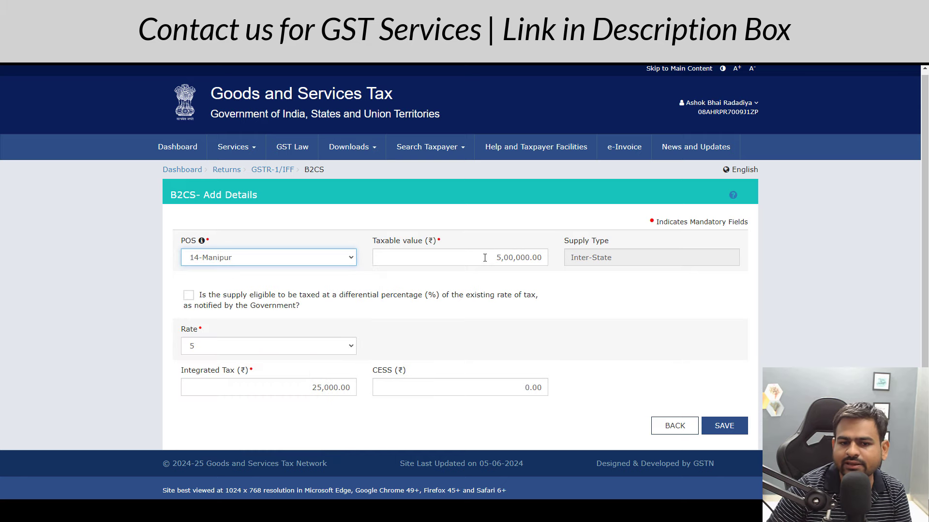
pyautogui.moveTo(484, 258); pyautogui.dragTo(571, 273)
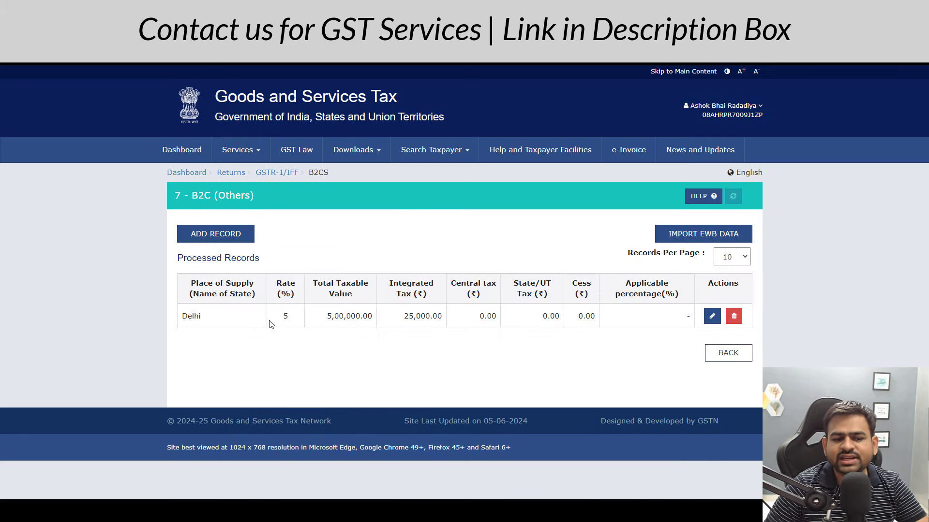
# Check the saved record's rate, then add another B2C (Others) record for 07-Delhi with a taxable value of 50,00,000.
pyautogui.moveTo(278, 318); pyautogui.dragTo(316, 323)
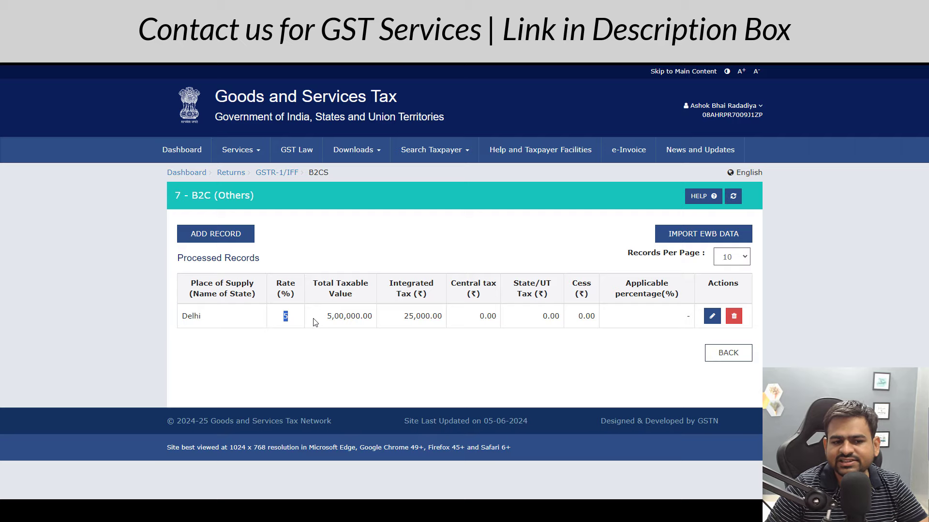
pyautogui.click(215, 234)
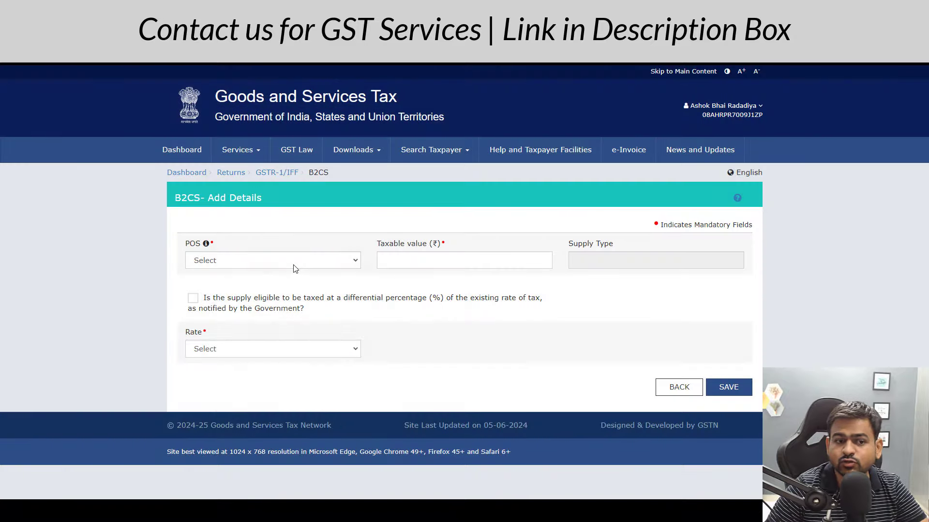
pyautogui.click(293, 265)
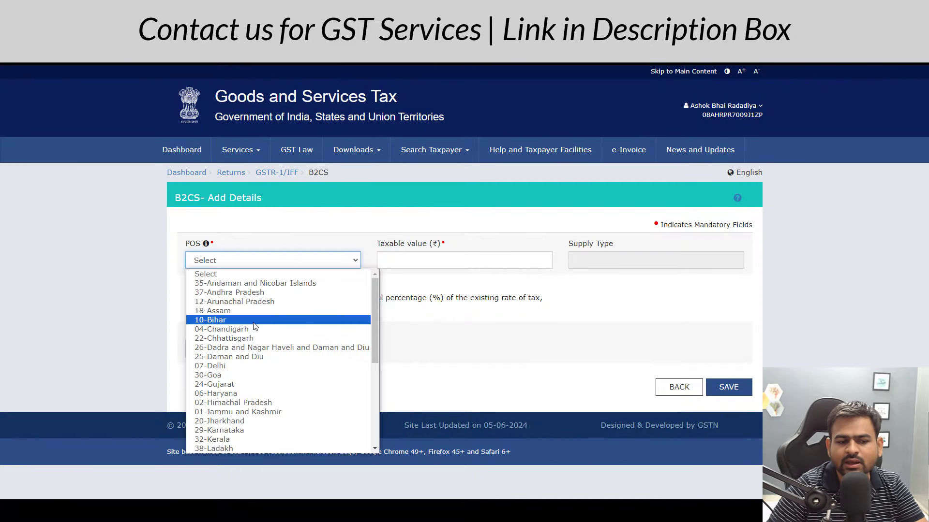
pyautogui.click(242, 366)
pyautogui.click(437, 263)
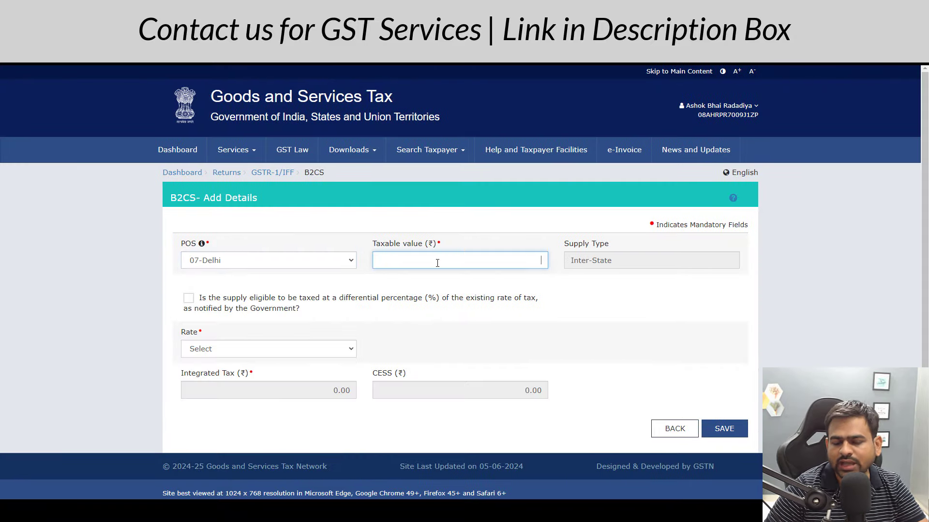
pyautogui.write('50,00,00')
pyautogui.write('000000')
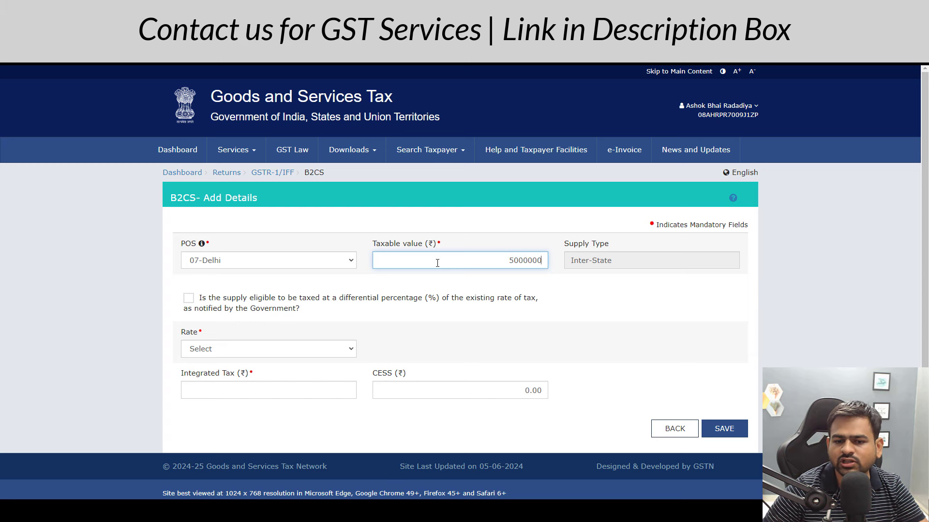
pyautogui.click(490, 323)
pyautogui.click(530, 260)
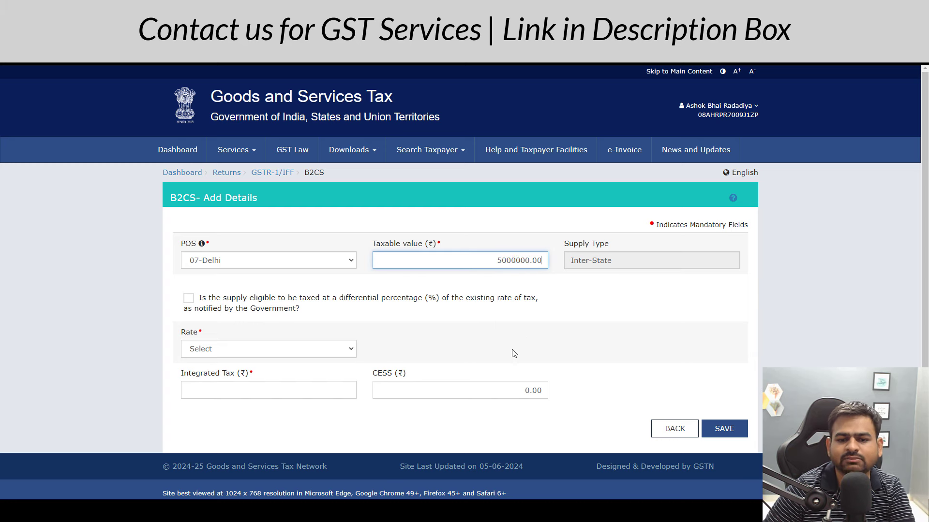
# Apply the 18% rate to the second Delhi record, save it and return to the B2C (Others) record list.
pyautogui.click(261, 348)
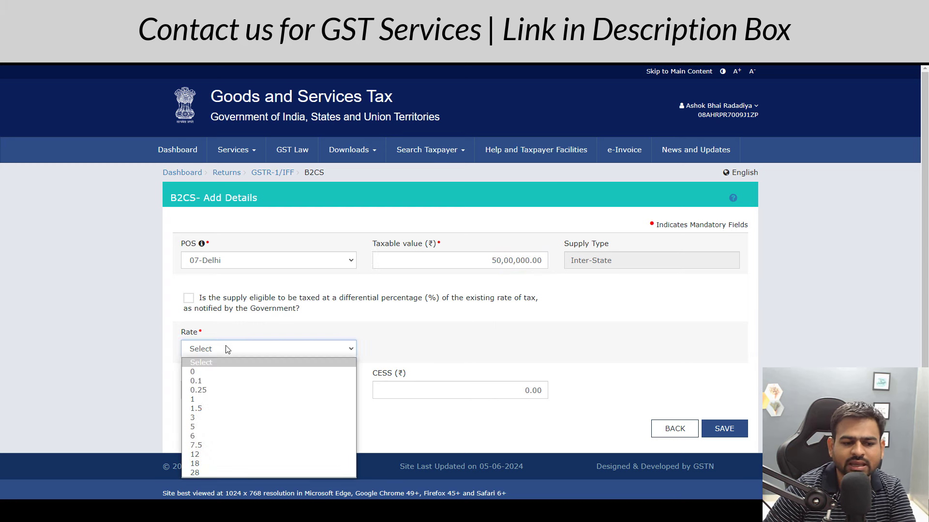
pyautogui.click(220, 465)
pyautogui.click(248, 387)
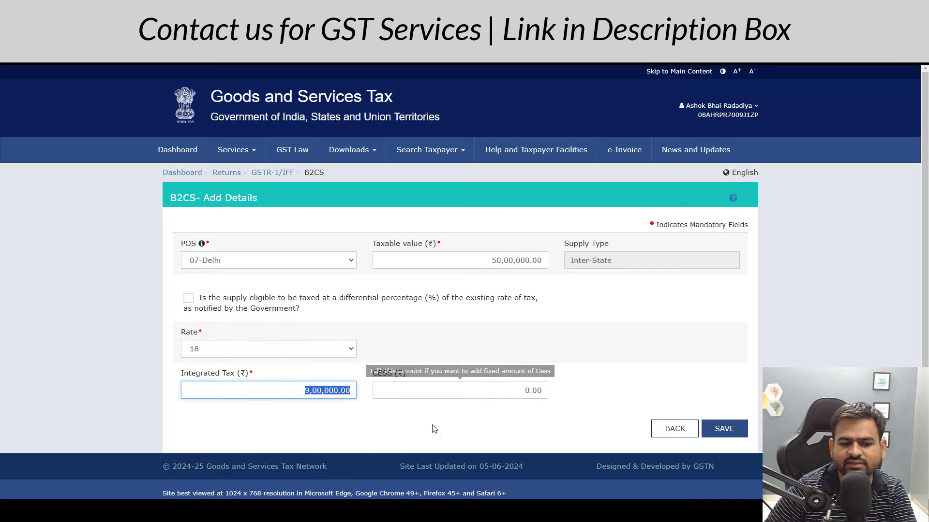
pyautogui.click(571, 432)
pyautogui.click(732, 429)
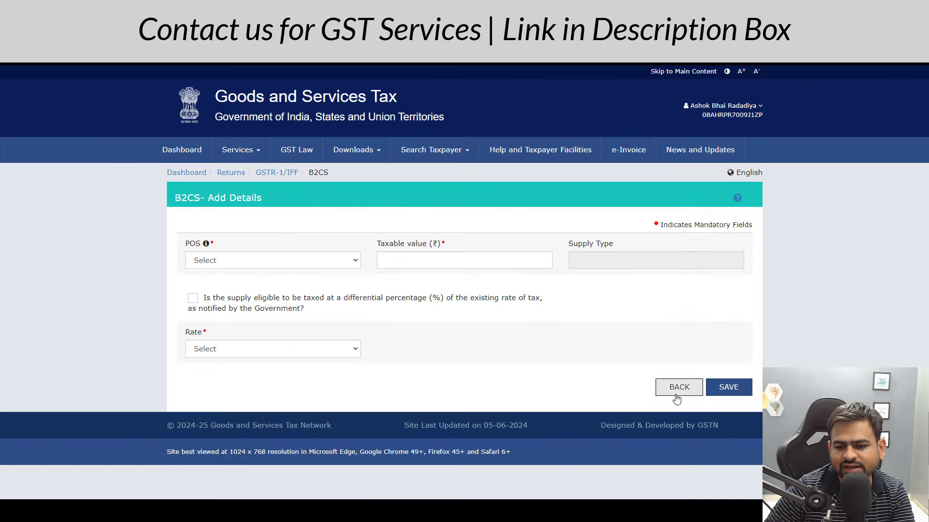
pyautogui.click(677, 386)
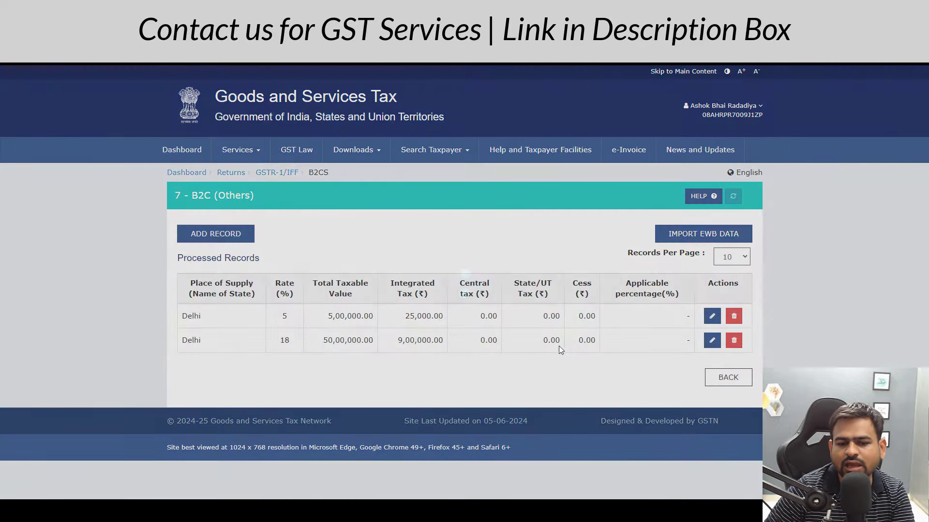
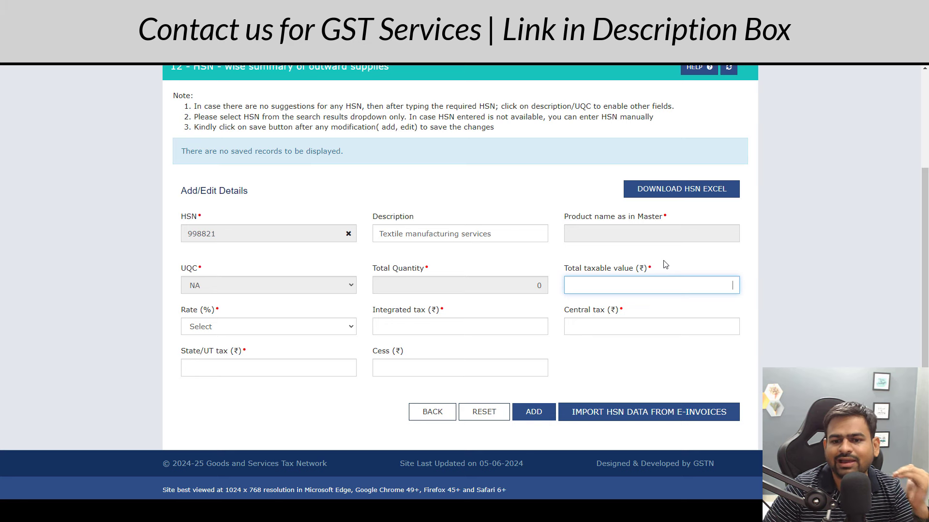
# Enter 53,375 as the total taxable value for HSN 998821 and check it against row 1250 of the Sale sheet in Google Sheets.
pyautogui.write('53375')
pyautogui.hotkey('ctrl', 'Tab')
pyautogui.click(426, 183)
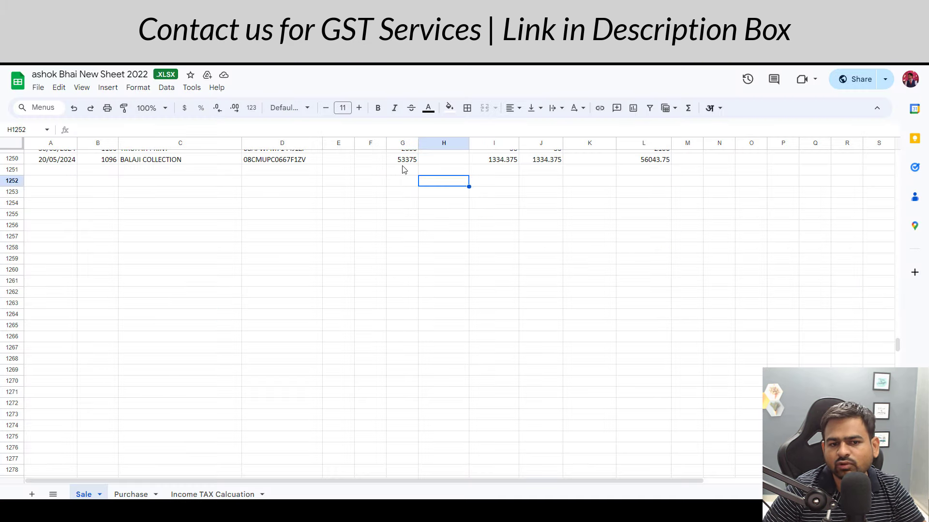
pyautogui.click(403, 163)
pyautogui.click(480, 11)
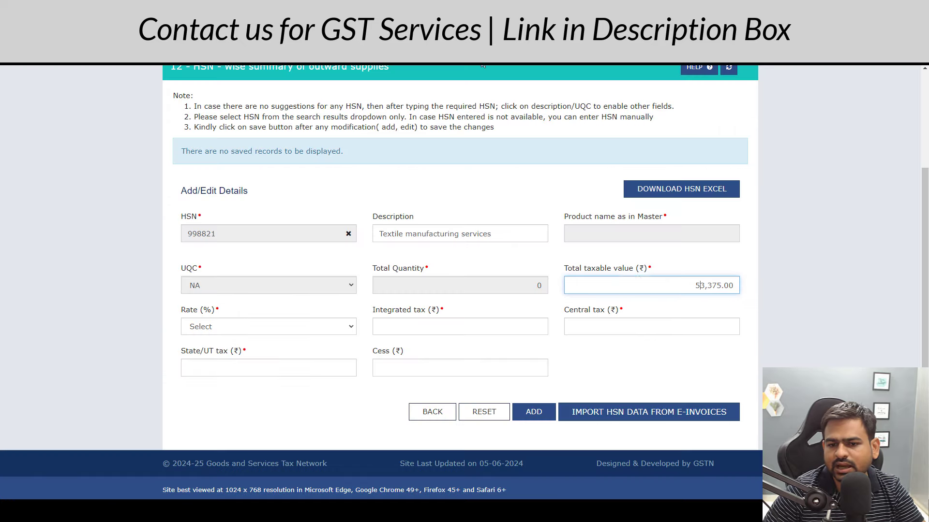
# Set the HSN 998821 entry's rate to 5% and look up the tax amount in row 1250 of the Sale sheet in Google Sheets.
pyautogui.click(250, 334)
pyautogui.click(209, 410)
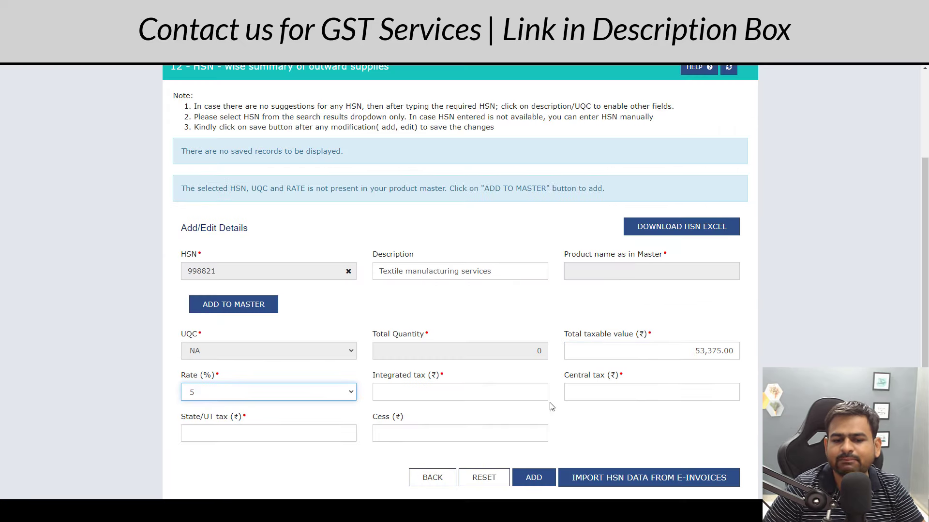
pyautogui.scroll(-2, 414, 347)
pyautogui.click(537, 11)
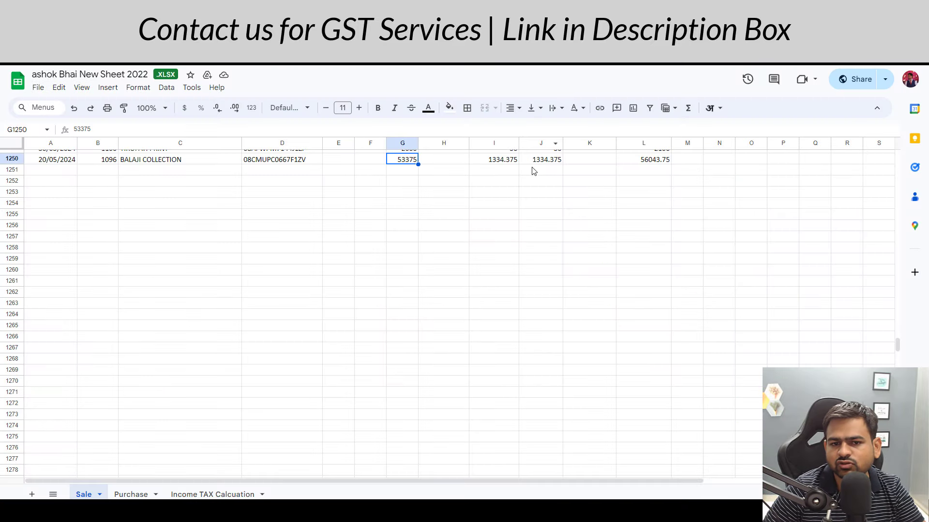
pyautogui.click(505, 163)
pyautogui.click(465, 11)
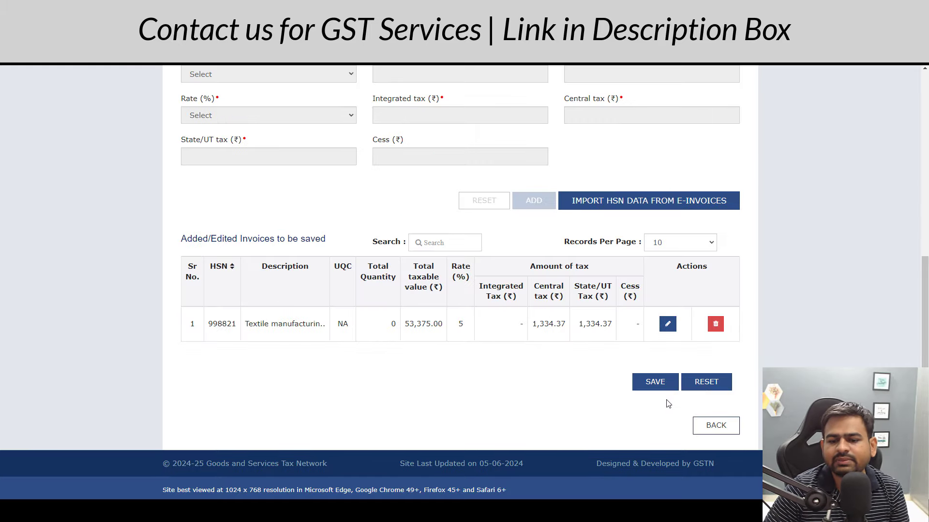
# Save the HSN 998821 entry in the HSN-wise summary and return to the GSTR-1 record details.
pyautogui.click(656, 385)
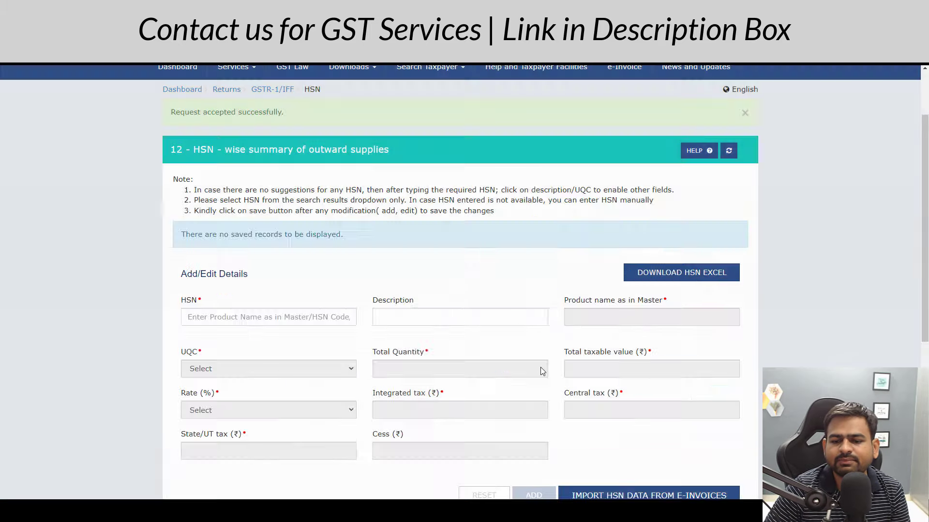
pyautogui.scroll(-4, 545, 346)
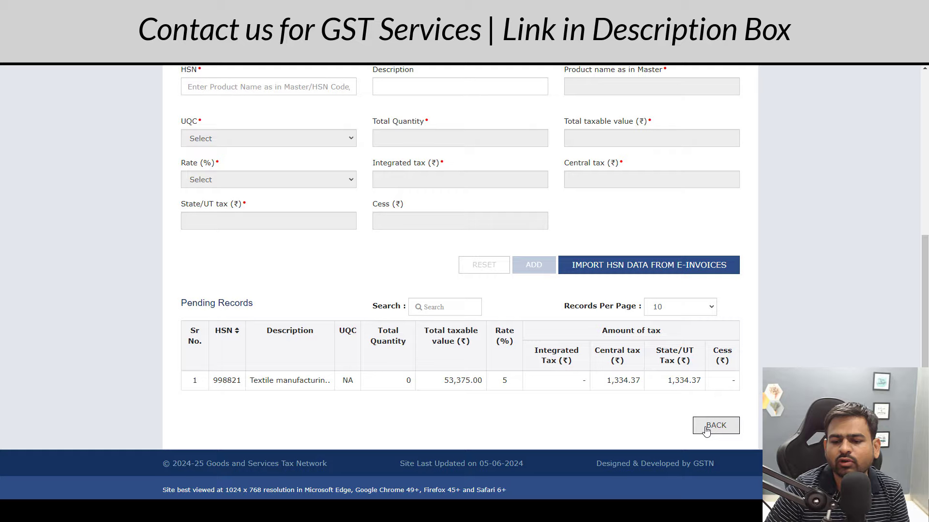
pyautogui.click(706, 430)
pyautogui.scroll(-4, 432, 276)
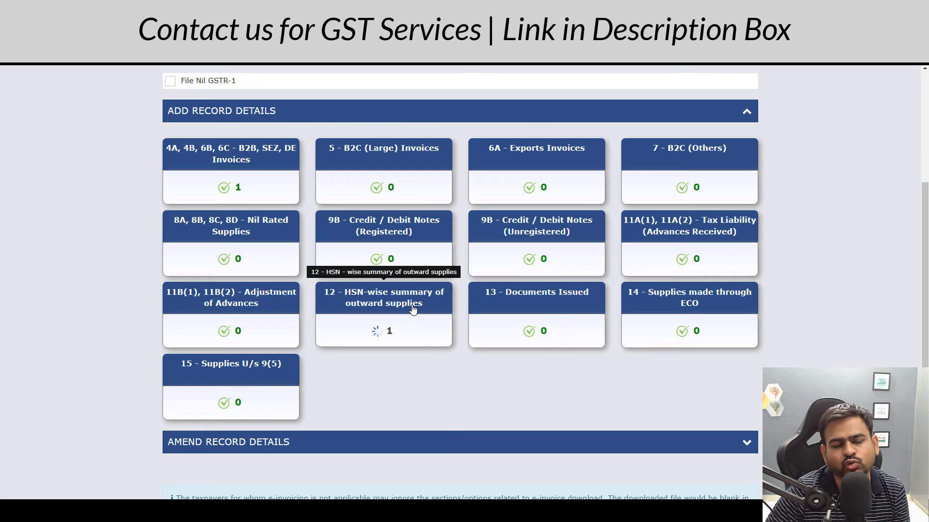
# Look at the record form for 14 - Supplies made through ECO, then open the B2B, SEZ, DE Invoices section.
pyautogui.scroll(-3, 742, 311)
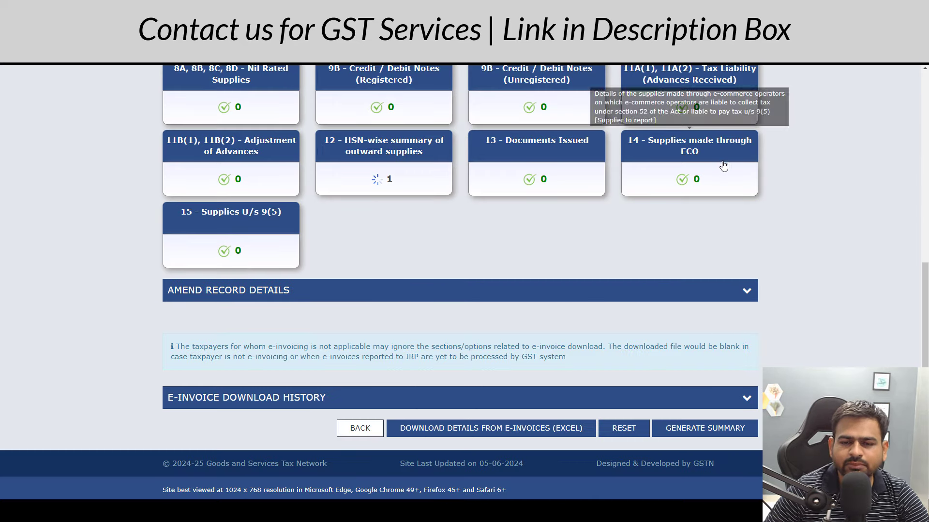
pyautogui.click(707, 156)
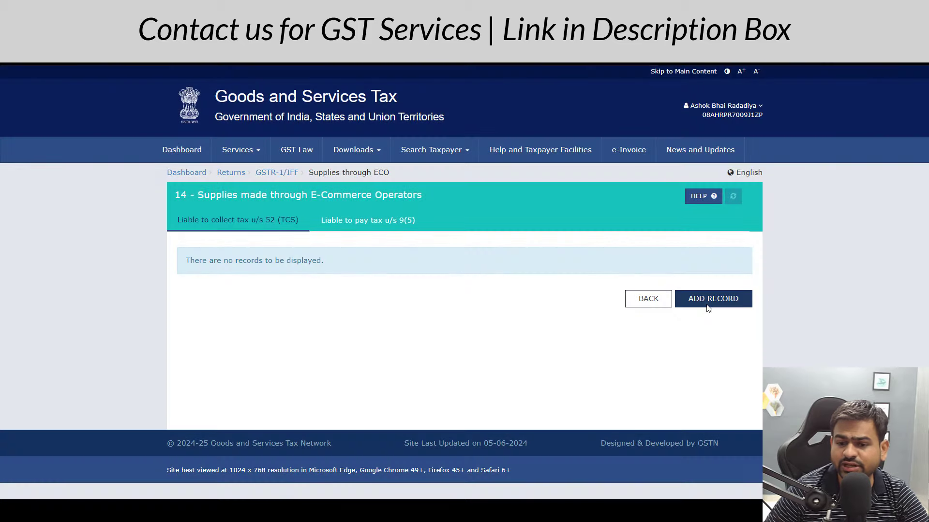
pyautogui.click(720, 300)
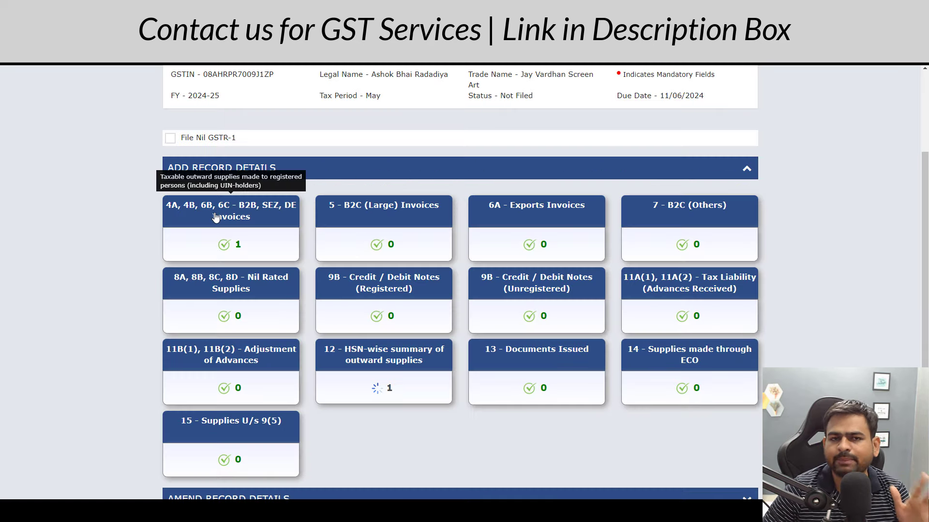
pyautogui.click(215, 212)
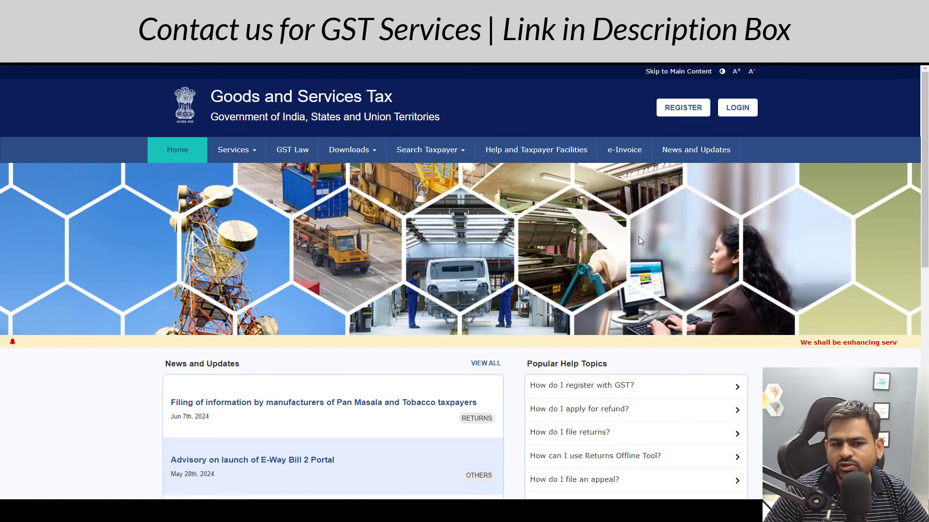
# Download the Returns Offline Tool from the offline tools on the GST portal's home site.
pyautogui.click(371, 156)
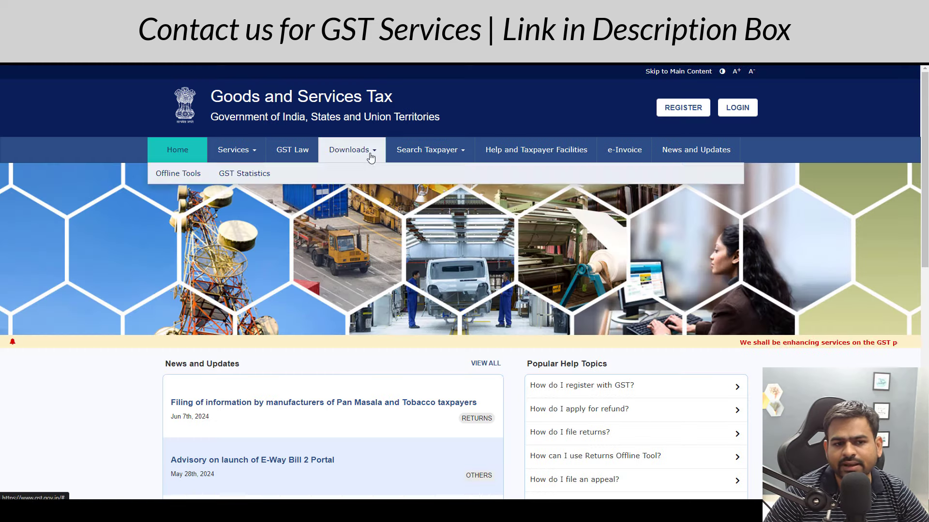
pyautogui.moveTo(165, 175)
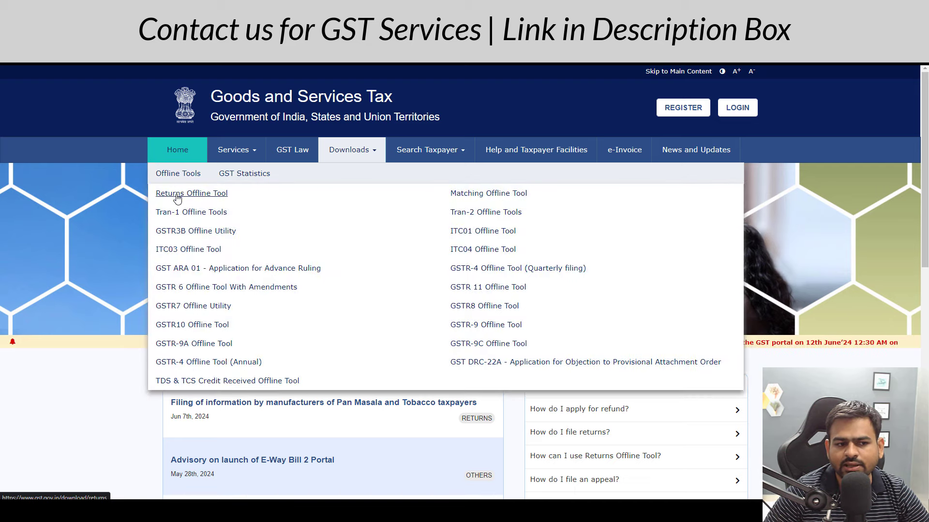
pyautogui.click(205, 194)
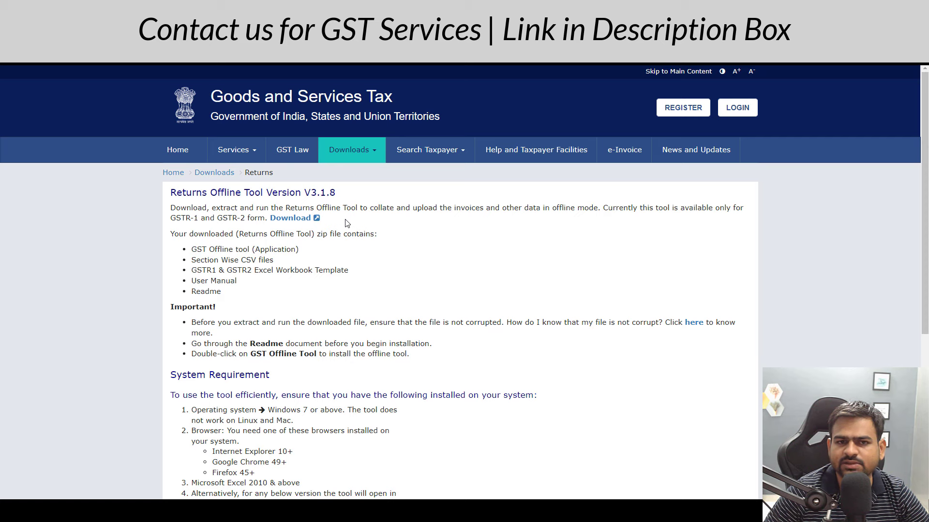
pyautogui.click(298, 218)
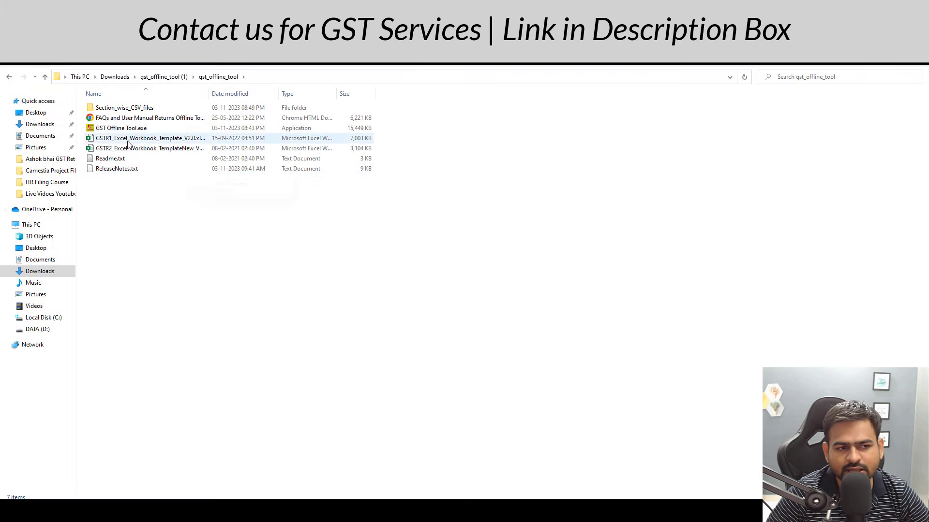
# Switch to File Explorer and open b2b,sez,de.csv from the GSTR1 subfolder of Section_wise_CSV_files in Excel.
pyautogui.click(109, 130)
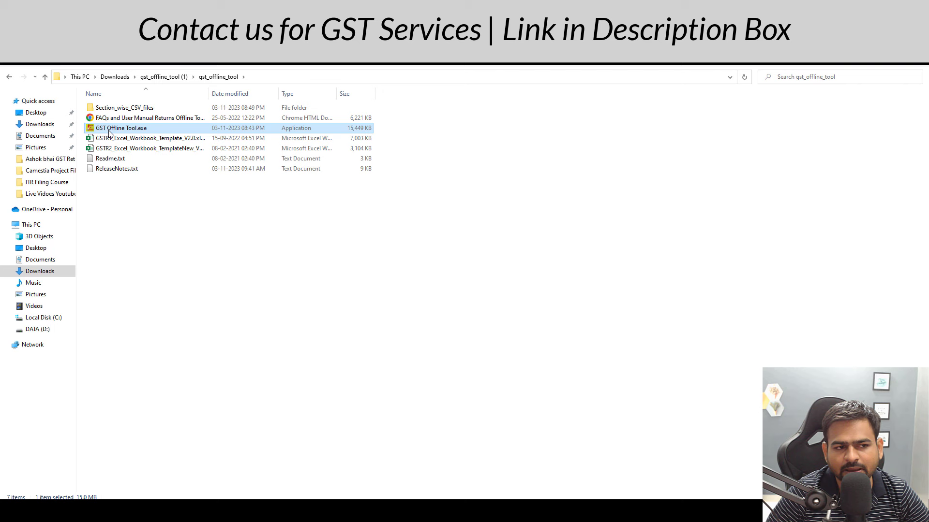
pyautogui.doubleClick(168, 107)
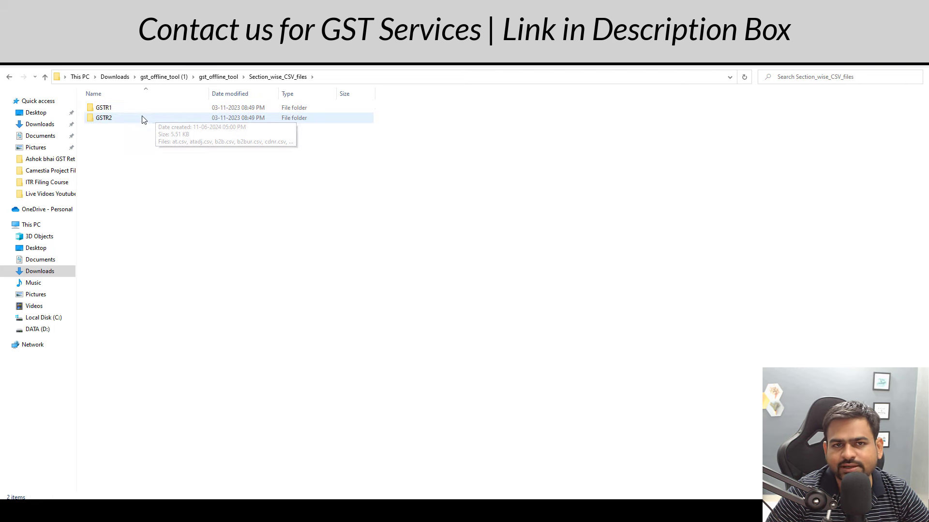
pyautogui.doubleClick(123, 111)
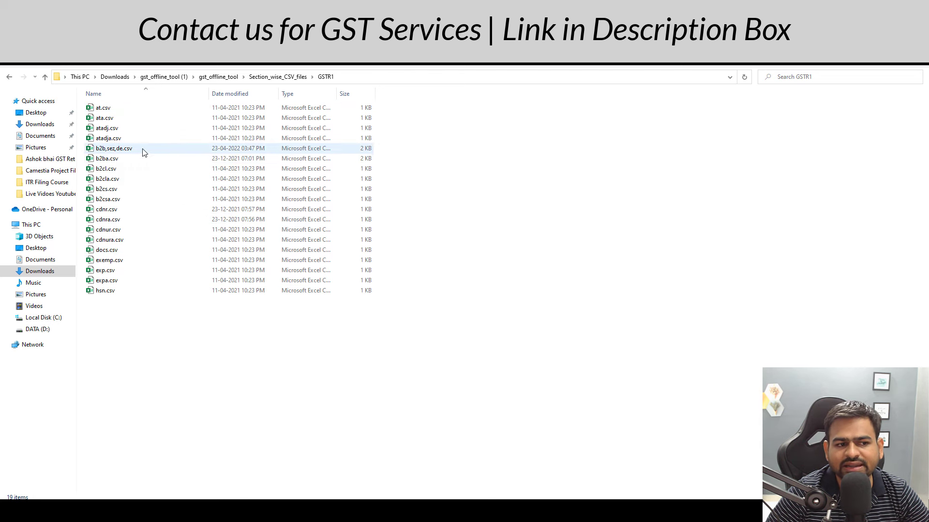
pyautogui.click(134, 151)
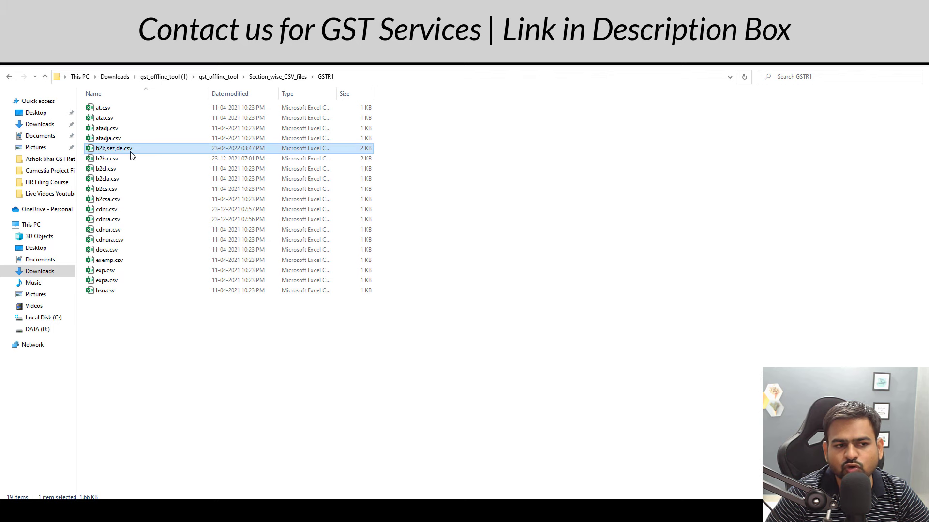
pyautogui.doubleClick(131, 154)
# Review the header row and the recipient GSTIN column, and fit the Receiver Name column to its contents.
pyautogui.moveTo(77, 94); pyautogui.dragTo(78, 93)
pyautogui.moveTo(166, 99); pyautogui.dragTo(308, 92)
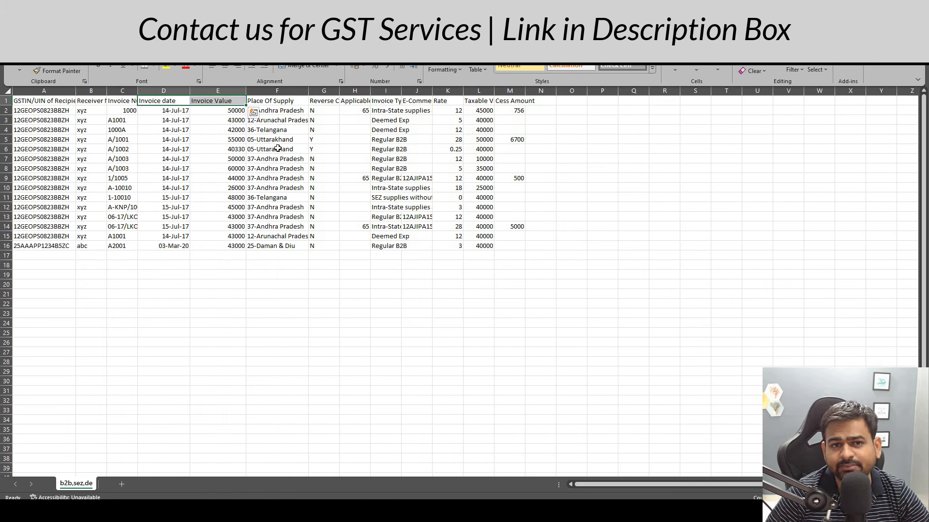
pyautogui.click(219, 207)
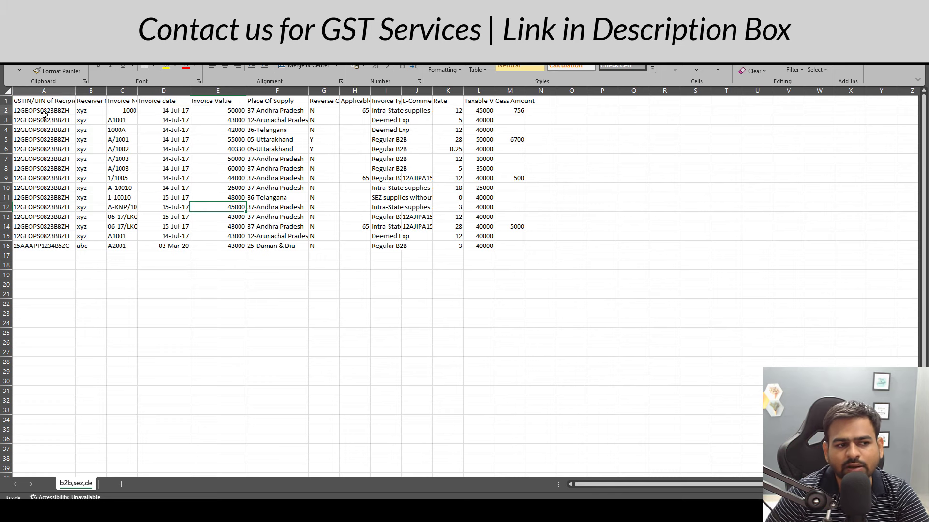
pyautogui.moveTo(49, 113); pyautogui.dragTo(31, 246)
pyautogui.doubleClick(107, 90)
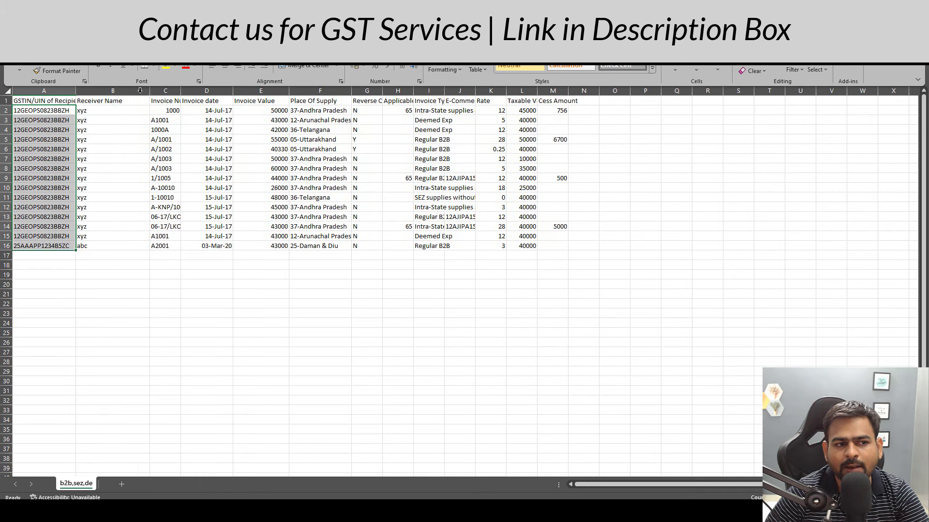
# Examine the sample entries for receiver name, invoice number, date, value, place of supply and reverse charge.
pyautogui.moveTo(105, 109); pyautogui.dragTo(116, 236)
pyautogui.moveTo(168, 110); pyautogui.dragTo(161, 248)
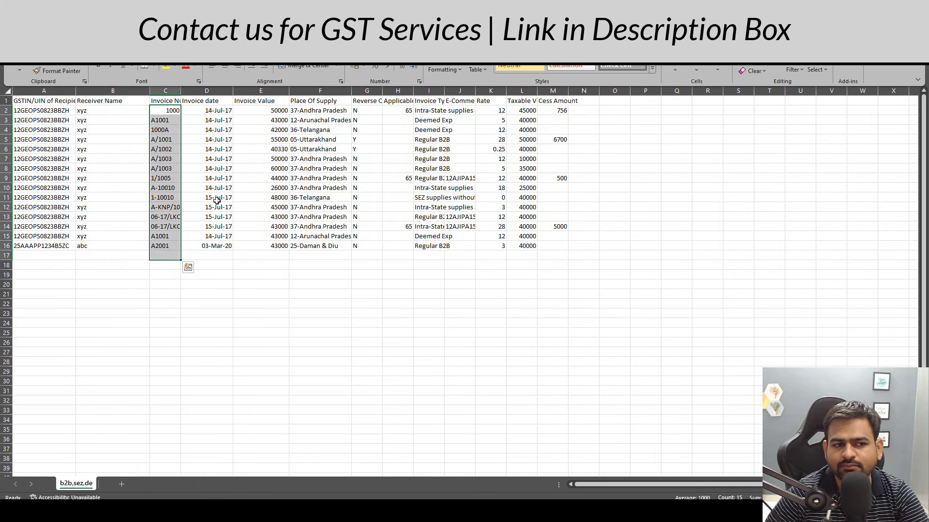
pyautogui.moveTo(215, 112); pyautogui.dragTo(216, 247)
pyautogui.moveTo(277, 111); pyautogui.dragTo(284, 239)
pyautogui.moveTo(333, 110); pyautogui.dragTo(322, 239)
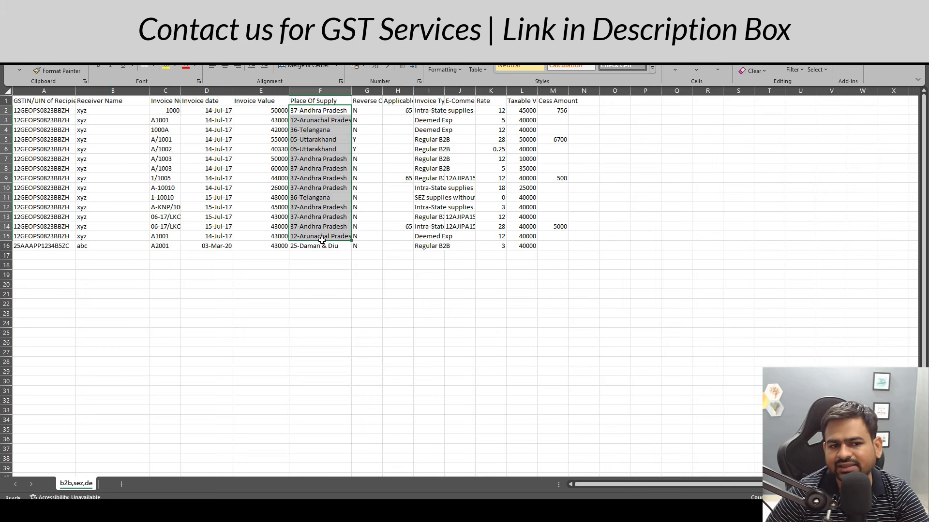
pyautogui.moveTo(366, 111); pyautogui.dragTo(367, 226)
pyautogui.click(366, 207)
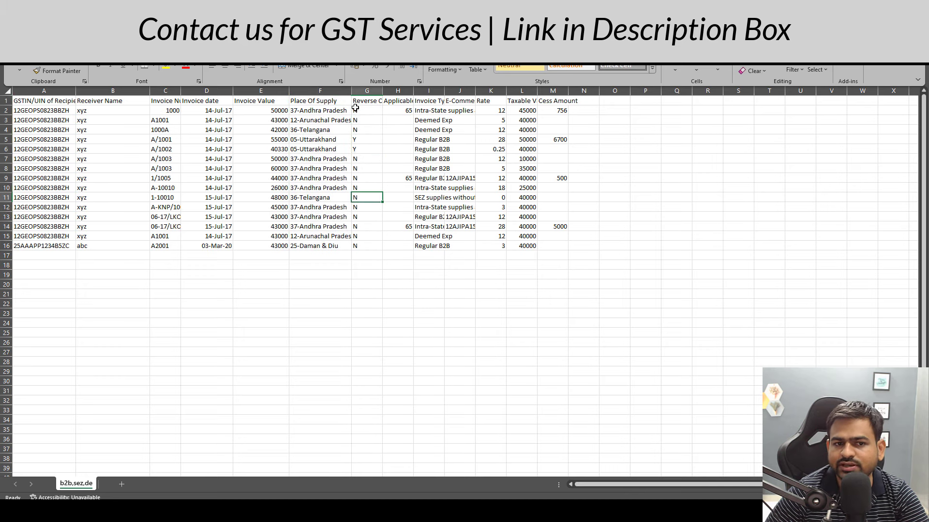
pyautogui.click(367, 110)
pyautogui.click(369, 146)
pyautogui.moveTo(372, 114); pyautogui.dragTo(371, 158)
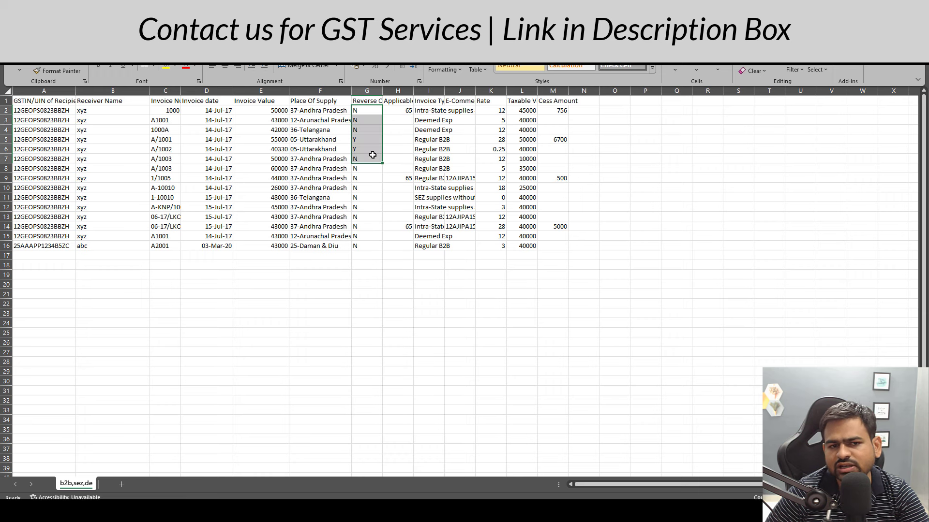
# Widen the Applicable % of Tax Rate column to show its full heading and review its entries.
pyautogui.moveTo(414, 91); pyautogui.dragTo(468, 90)
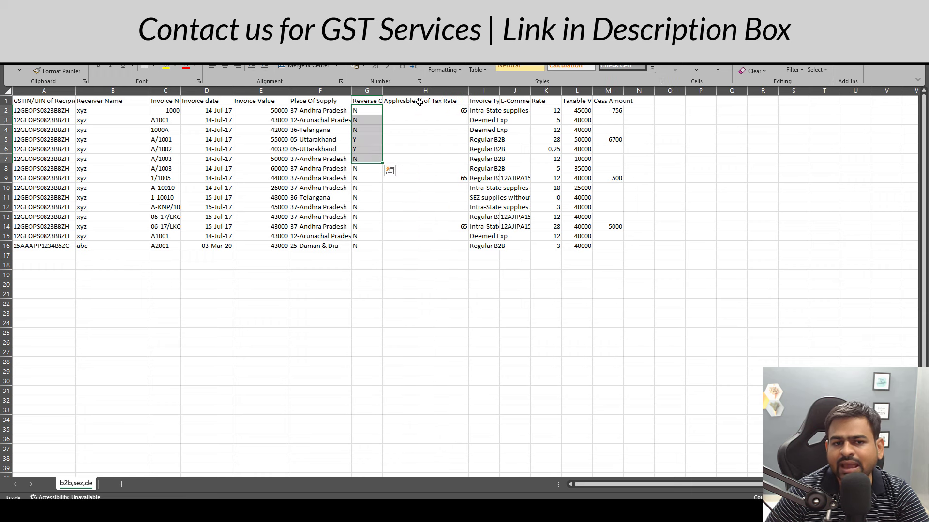
pyautogui.click(415, 100)
pyautogui.moveTo(422, 116); pyautogui.dragTo(417, 247)
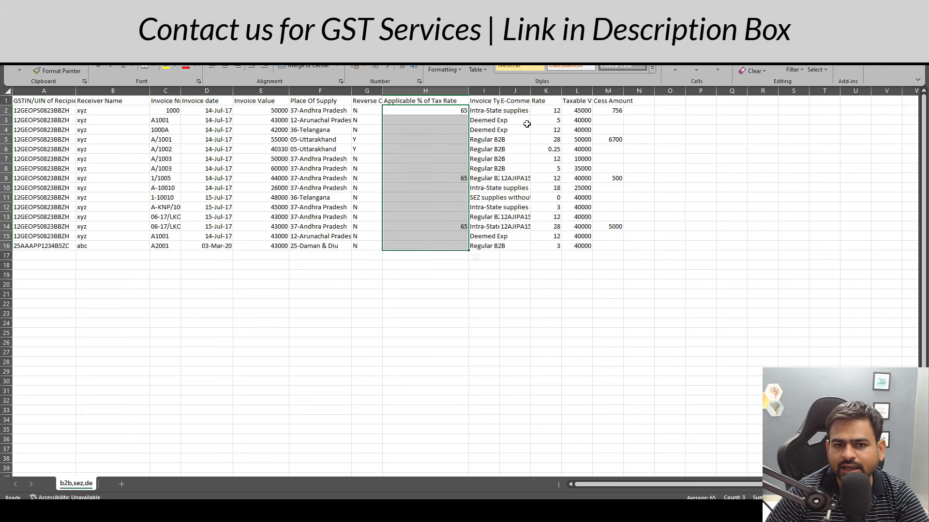
# Widen the Invoice Type and E-Commerce GSTIN columns to show their full contents and review their entries.
pyautogui.moveTo(499, 91); pyautogui.dragTo(578, 90)
pyautogui.moveTo(503, 113); pyautogui.dragTo(510, 219)
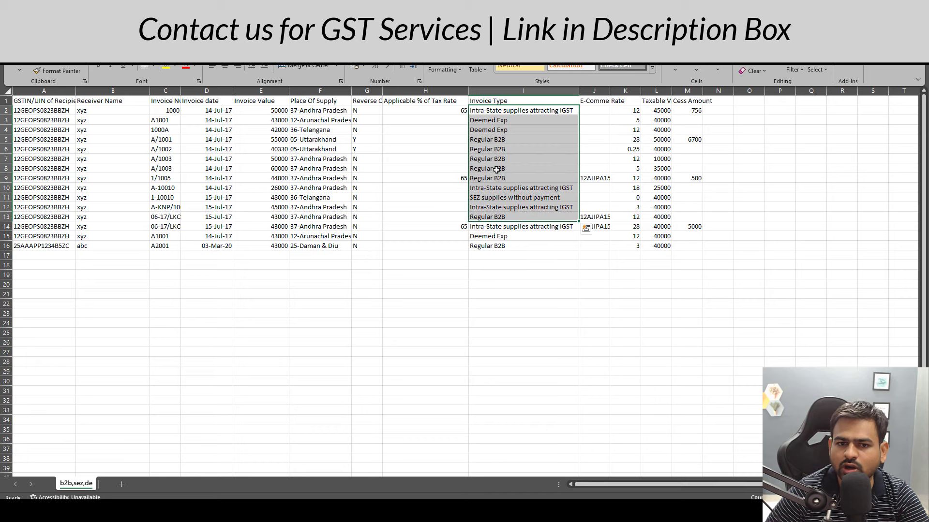
pyautogui.click(494, 160)
pyautogui.moveTo(610, 91); pyautogui.dragTo(682, 91)
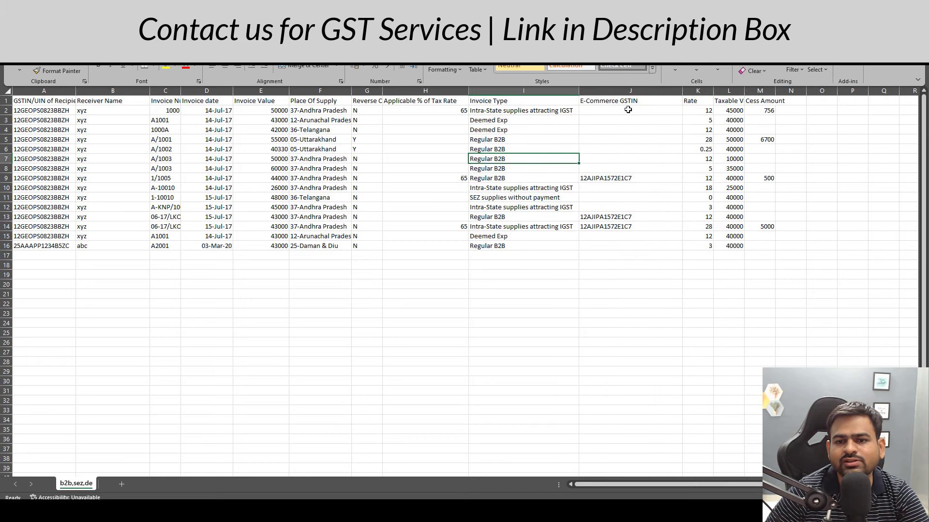
pyautogui.moveTo(621, 111); pyautogui.dragTo(618, 235)
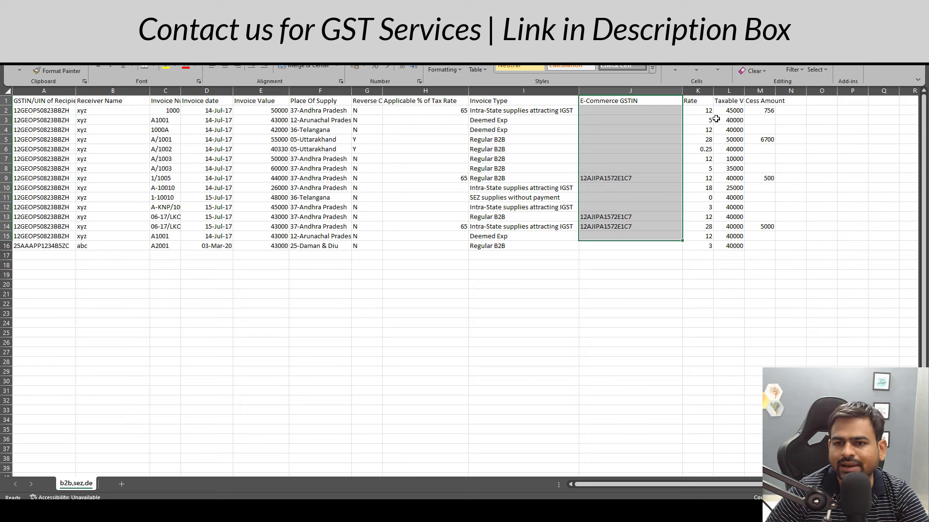
# Widen the Rate and Taxable Value columns and review their entries together with the Cess Amount column.
pyautogui.moveTo(712, 90); pyautogui.dragTo(719, 249)
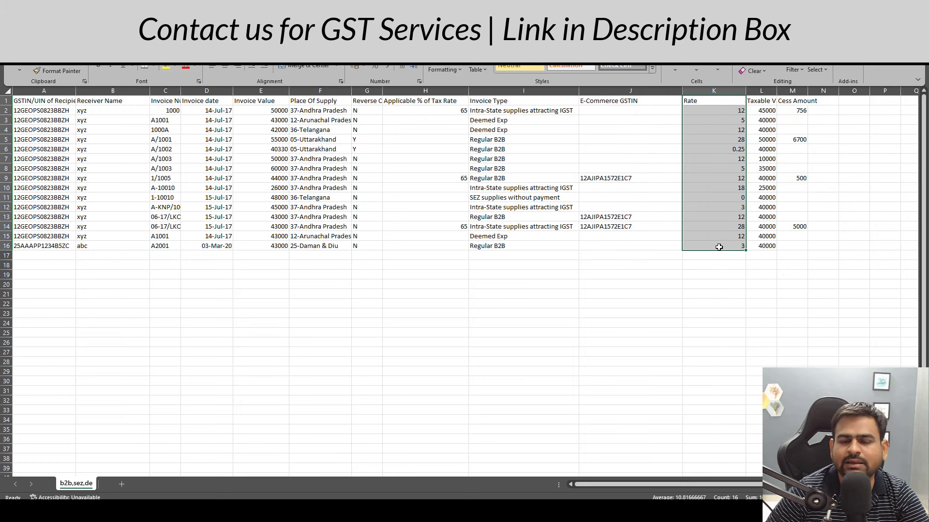
pyautogui.click(737, 175)
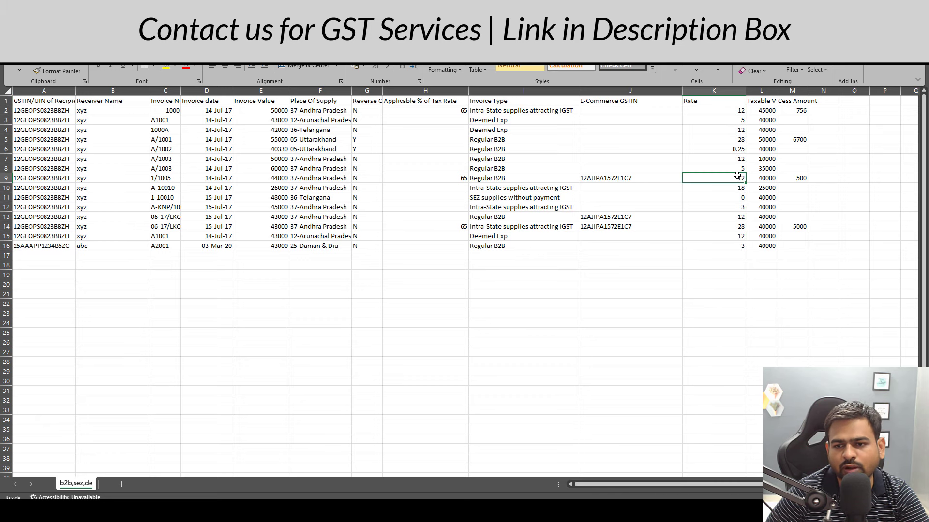
pyautogui.click(738, 172)
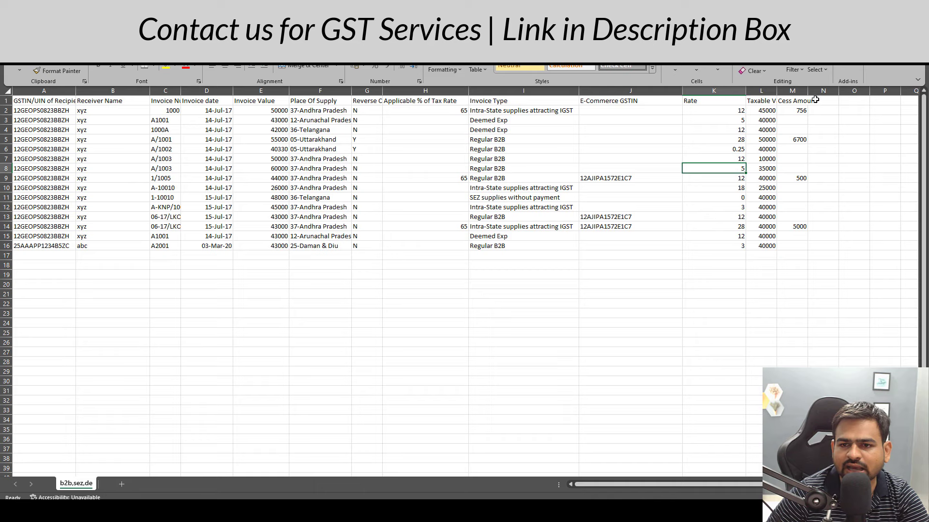
pyautogui.doubleClick(777, 91)
pyautogui.moveTo(779, 101); pyautogui.dragTo(778, 244)
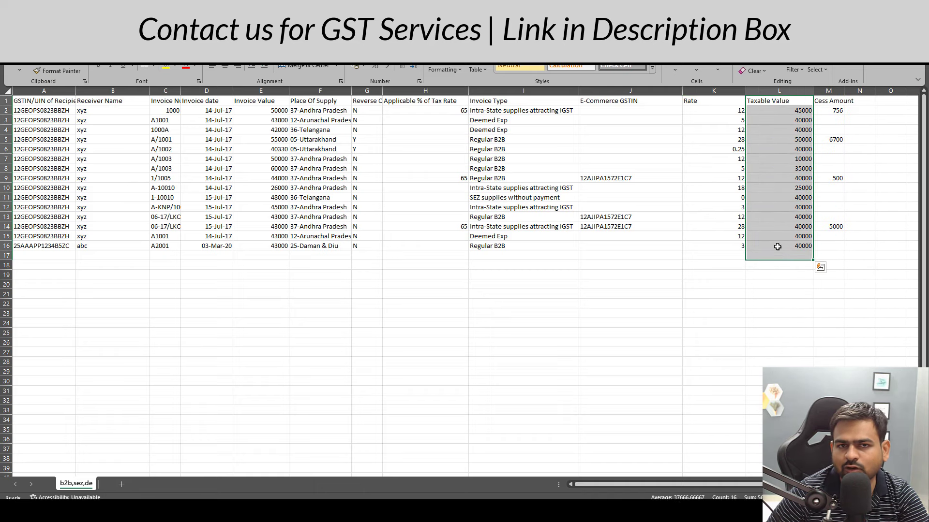
pyautogui.moveTo(828, 101); pyautogui.dragTo(836, 251)
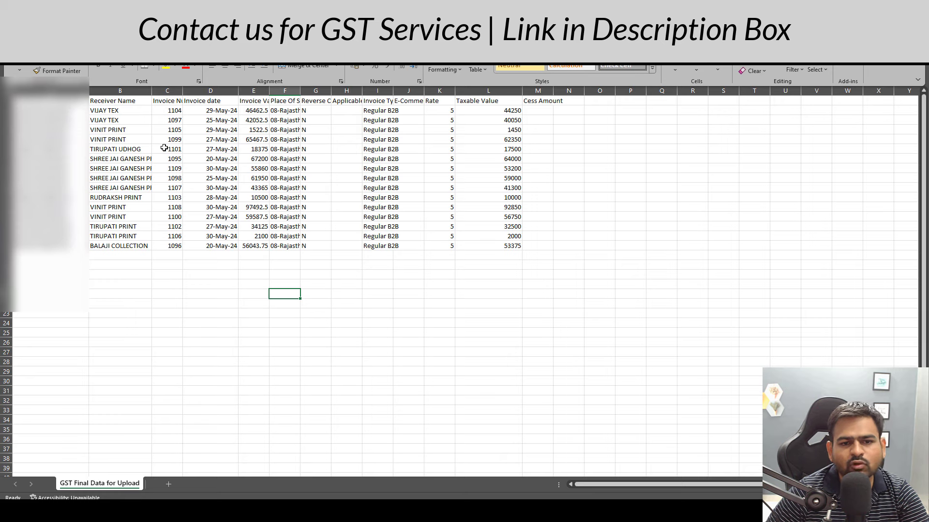
# Review the invoice rows in the GST Final Data for Upload sheet, from recipient details through Taxable Value.
pyautogui.click(165, 148)
pyautogui.moveTo(87, 110); pyautogui.dragTo(520, 248)
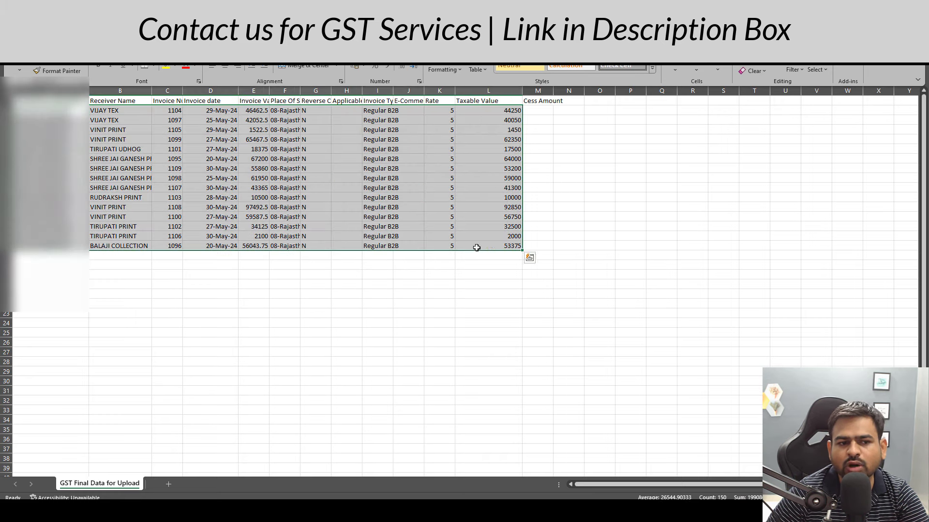
pyautogui.click(324, 223)
pyautogui.moveTo(80, 118); pyautogui.dragTo(420, 225)
pyautogui.click(421, 226)
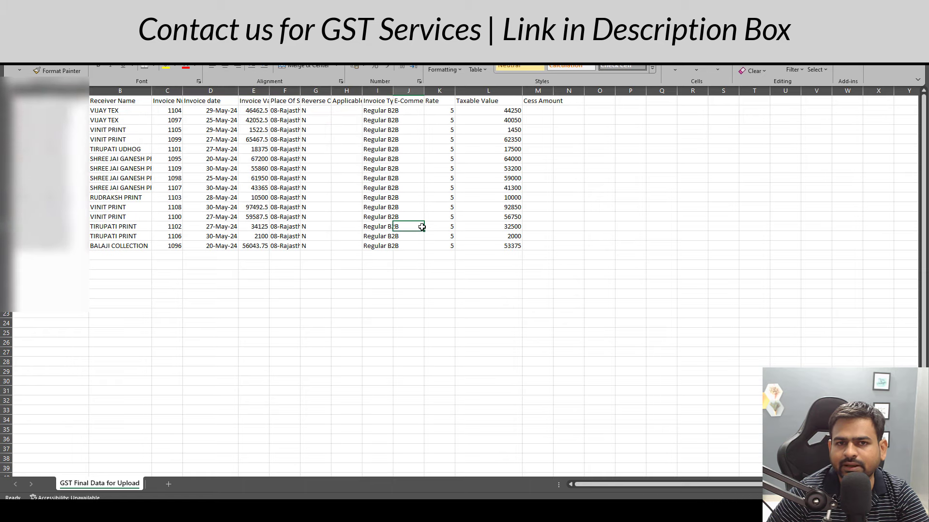
pyautogui.moveTo(507, 242); pyautogui.dragTo(58, 111)
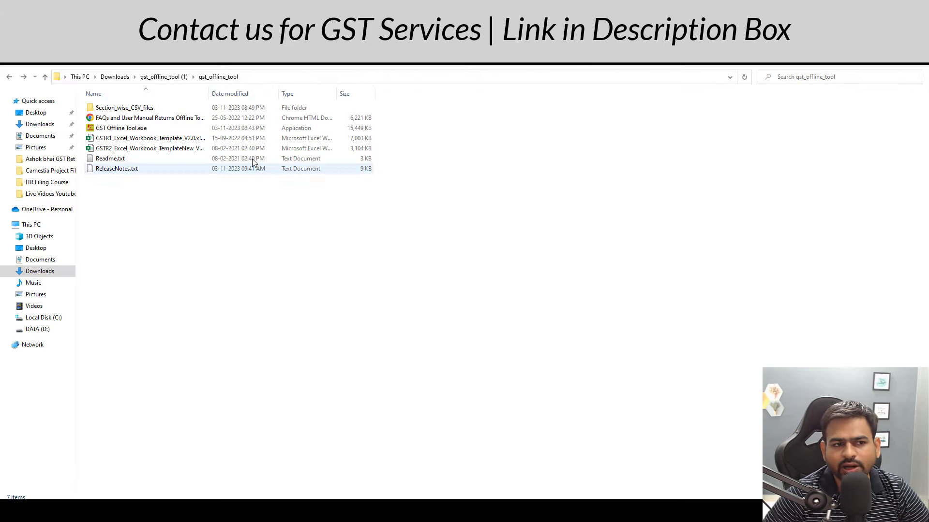
# Launch the GST Offline Tool and check the supplier GSTIN and financial year entered for the GSTR-1/IFF return.
pyautogui.click(120, 129)
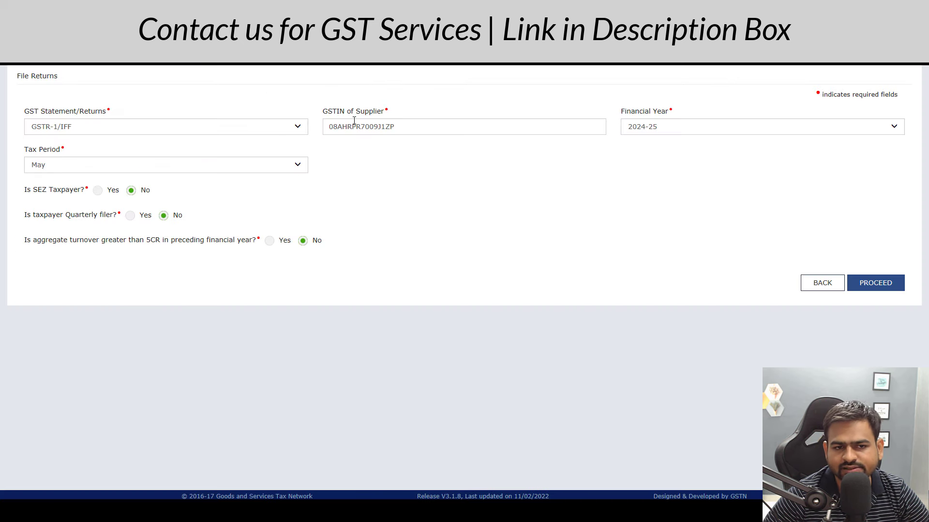
pyautogui.doubleClick(337, 123)
pyautogui.click(394, 157)
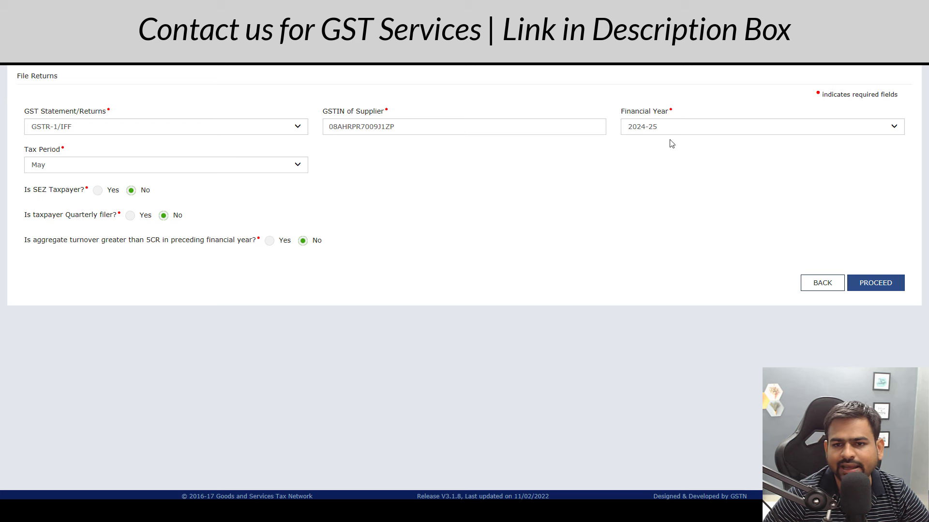
pyautogui.click(682, 128)
pyautogui.click(682, 128)
pyautogui.click(489, 173)
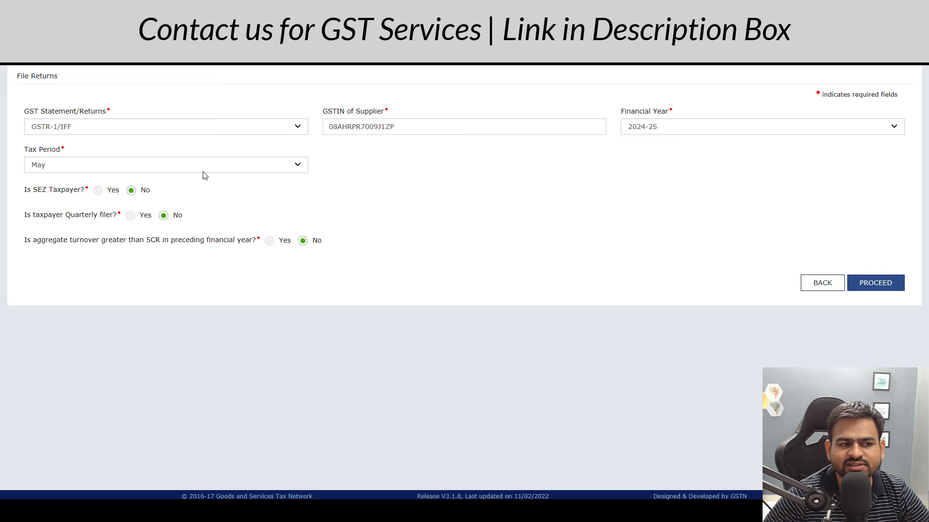
# Set the tax period to May and proceed to the return's invoice entry page.
pyautogui.click(191, 170)
pyautogui.click(190, 171)
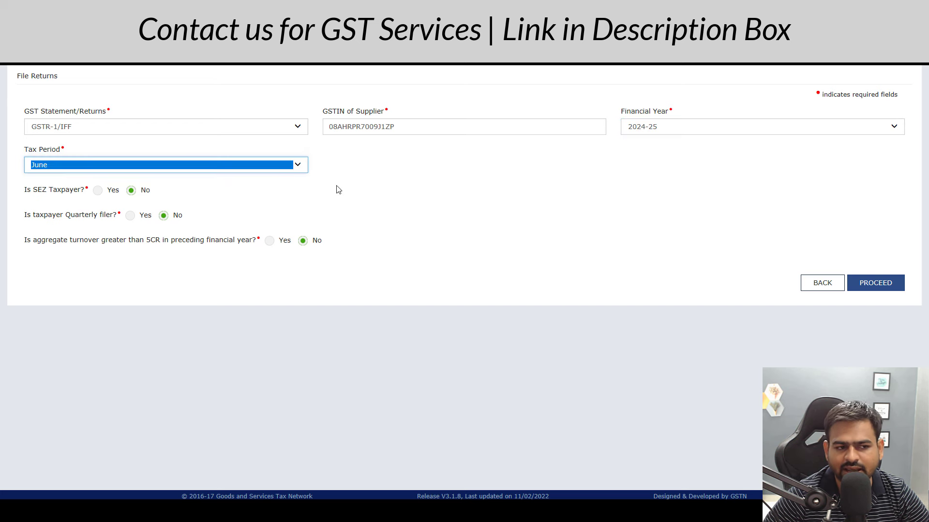
pyautogui.click(390, 202)
pyautogui.click(229, 169)
pyautogui.click(100, 157)
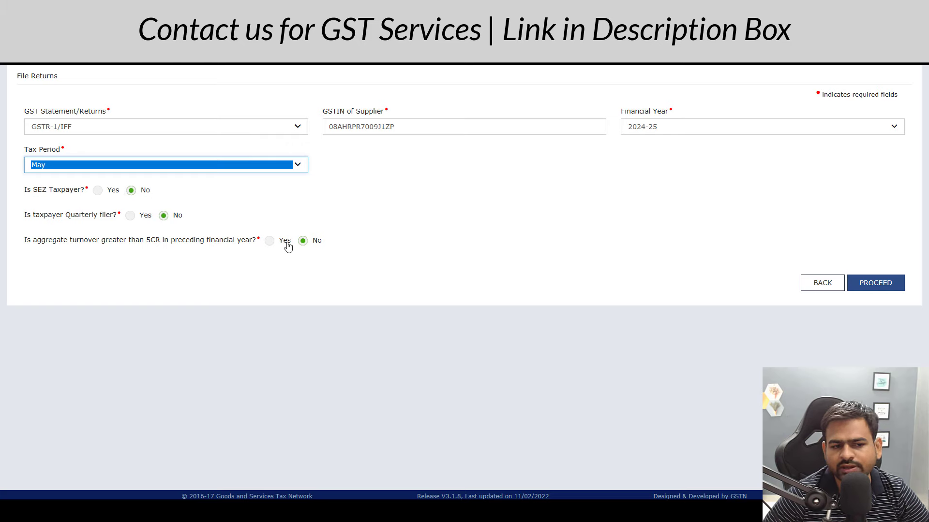
pyautogui.click(884, 283)
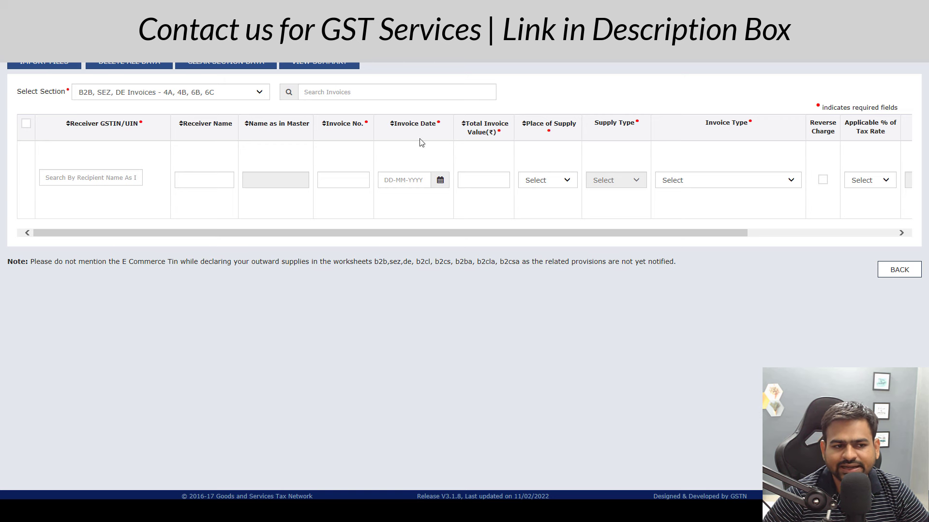
# Import the prepared CSV file for the B2B, SEZ, DE Invoices - 4A, 4B, 6B, 6C section.
pyautogui.click(48, 67)
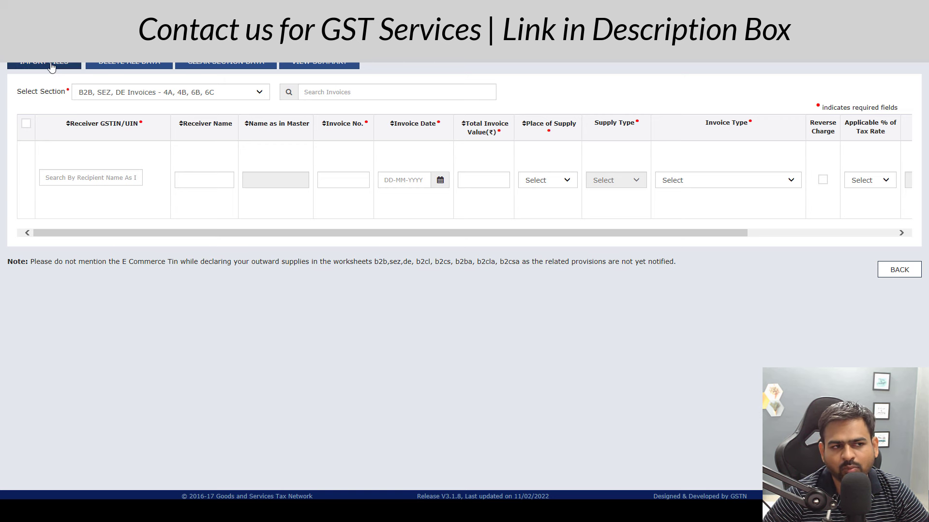
pyautogui.click(98, 221)
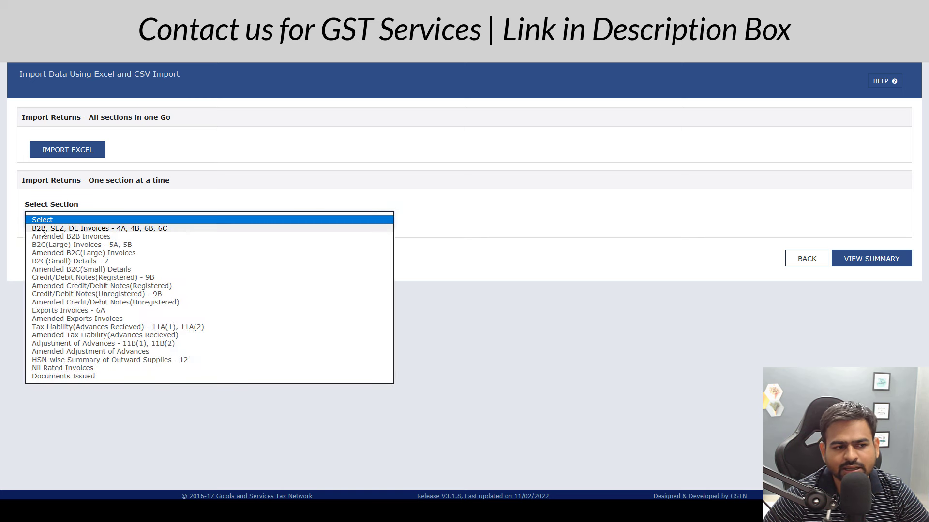
pyautogui.click(49, 231)
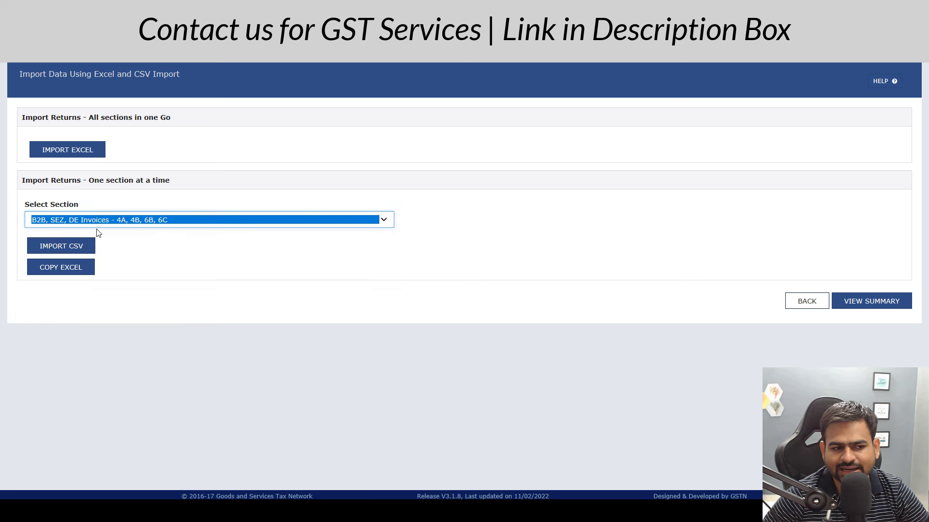
pyautogui.click(162, 258)
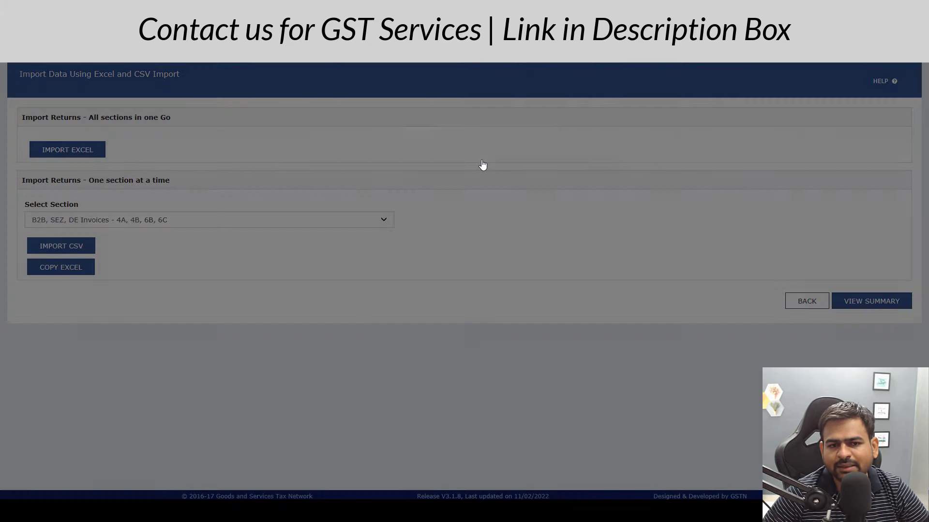
pyautogui.moveTo(327, 129); pyautogui.dragTo(426, 133)
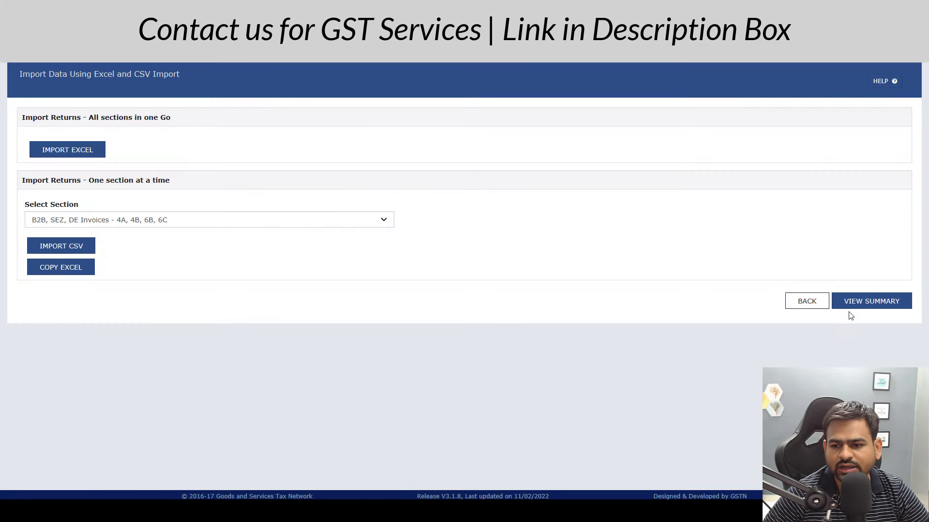
# View the return summary and check the number of B2B invoices and the total central and state tax amounts.
pyautogui.click(892, 302)
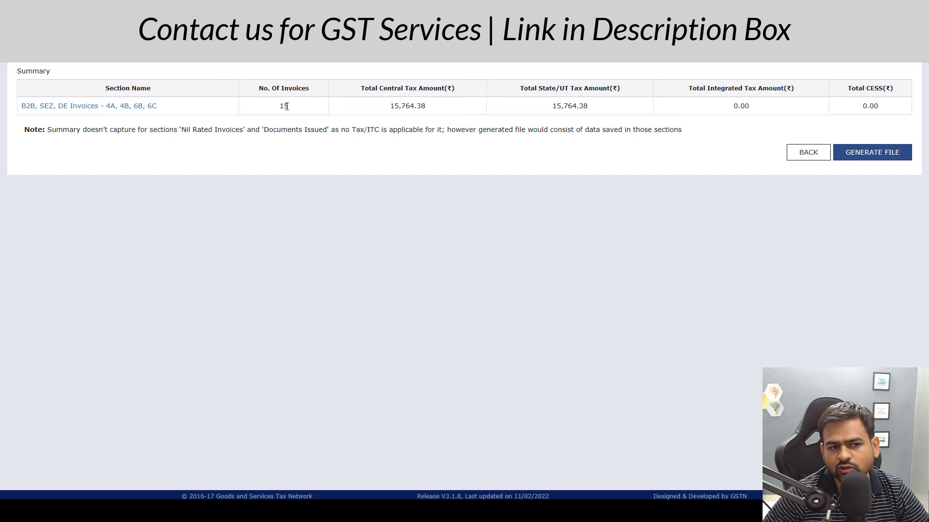
pyautogui.moveTo(287, 106); pyautogui.dragTo(274, 109)
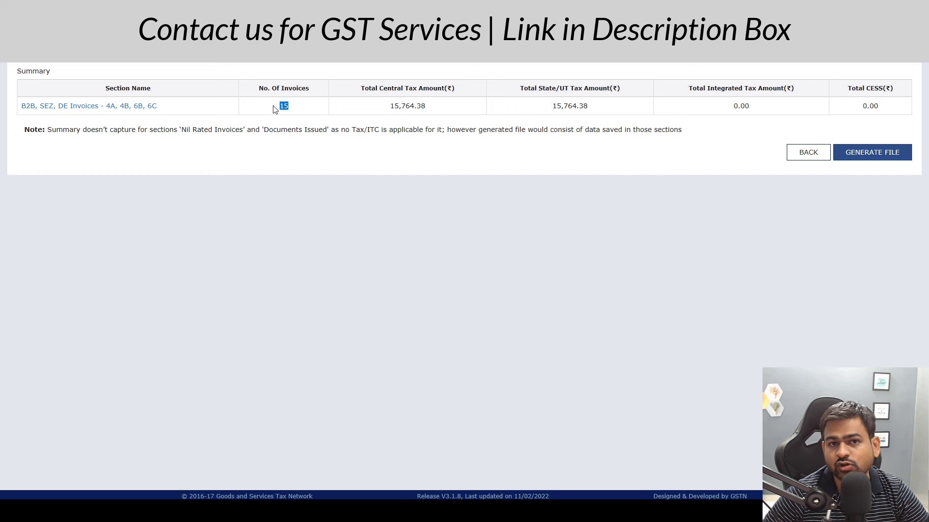
pyautogui.doubleClick(393, 114)
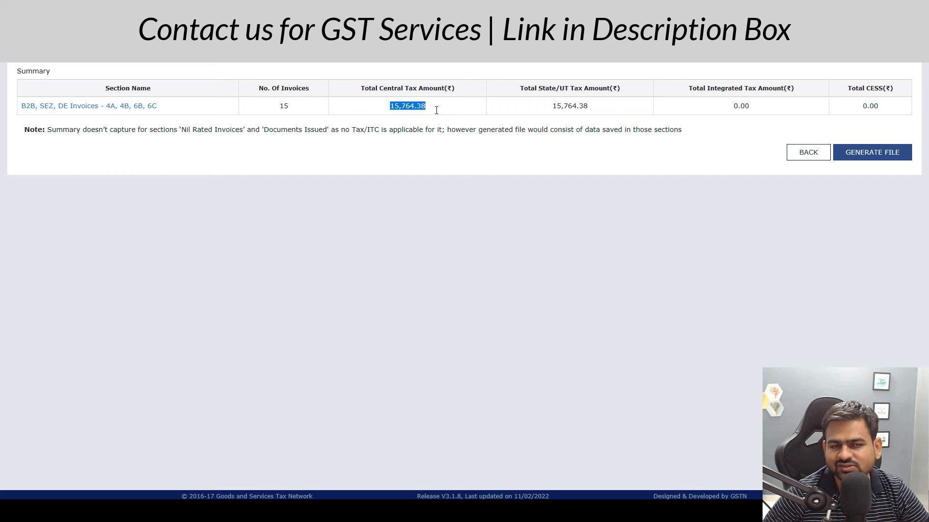
pyautogui.click(434, 198)
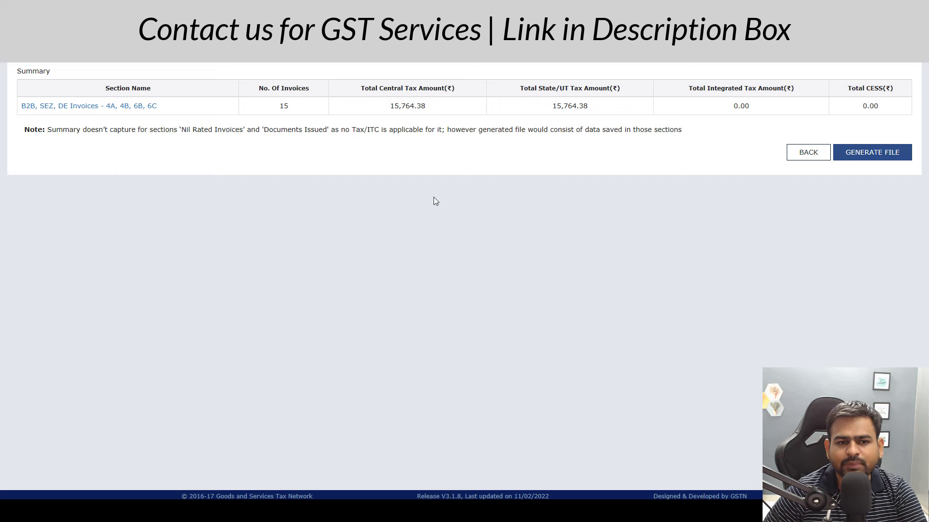
pyautogui.doubleClick(397, 109)
pyautogui.doubleClick(583, 109)
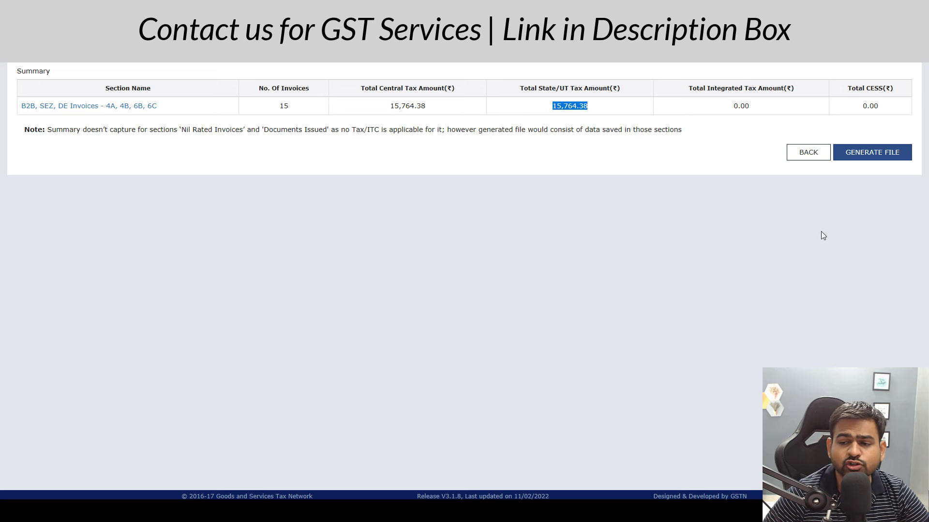
# Generate the offline return file from the summary and download the resulting JSON file.
pyautogui.click(880, 153)
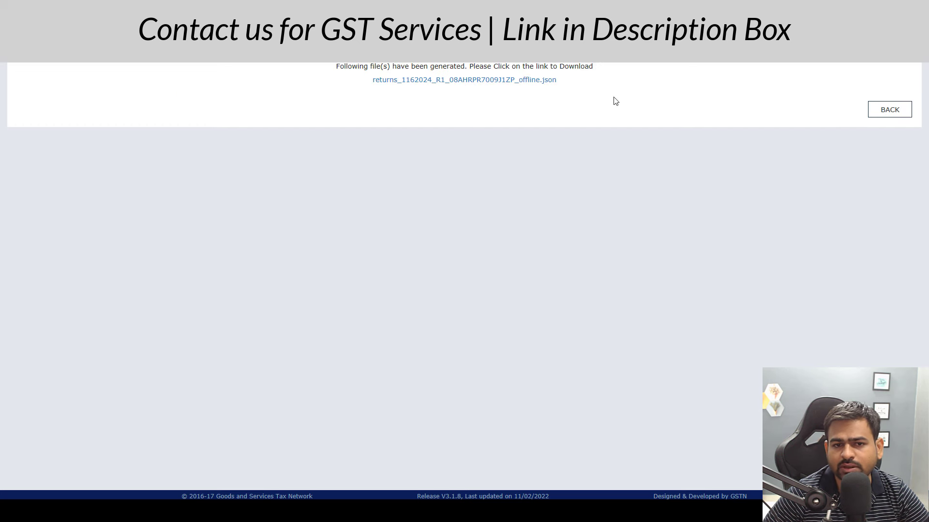
pyautogui.click(490, 81)
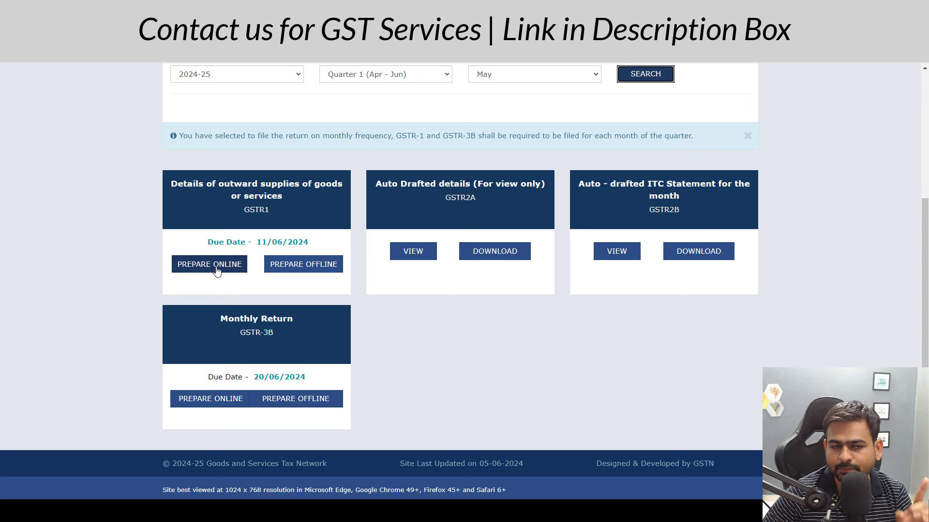
# Switch to the GST portal, upload the JSON file through GSTR-1 offline preparation, and check its validation status in the upload history.
pyautogui.click(297, 270)
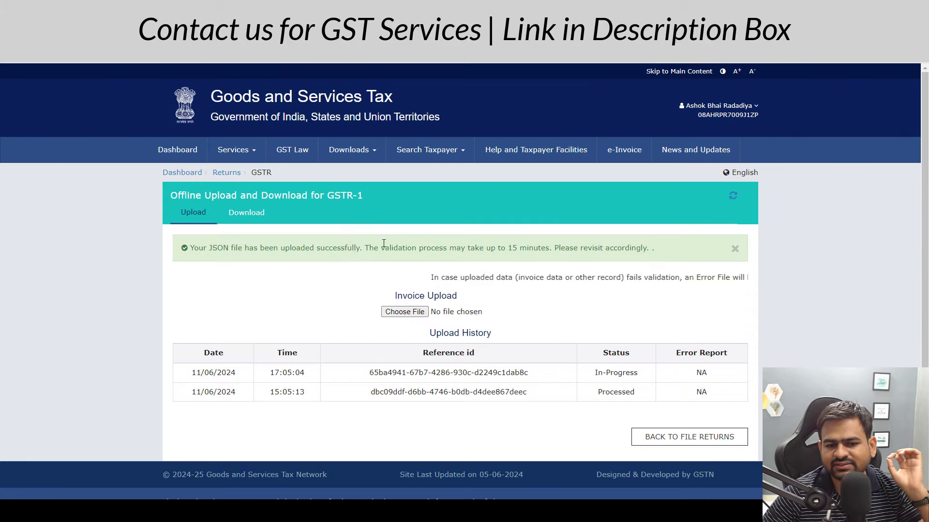
pyautogui.moveTo(351, 247); pyautogui.dragTo(519, 248)
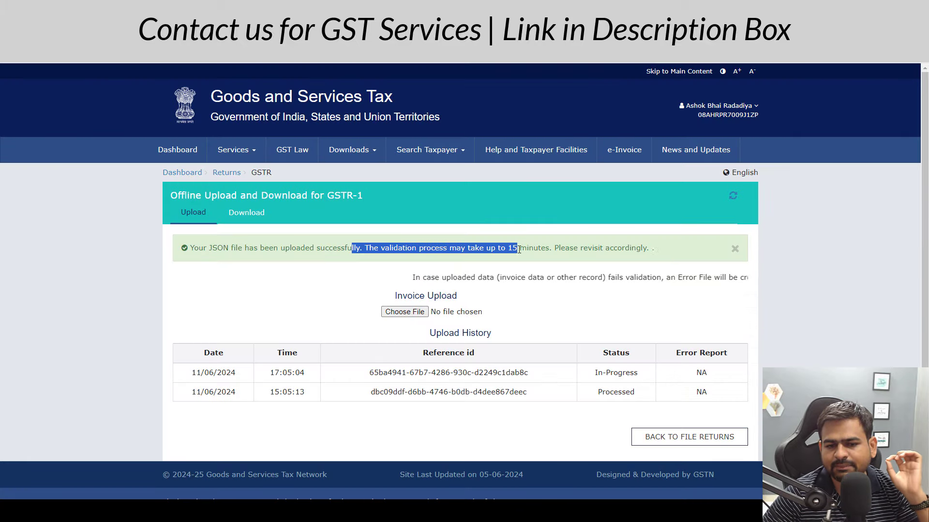
pyautogui.moveTo(510, 373); pyautogui.dragTo(639, 374)
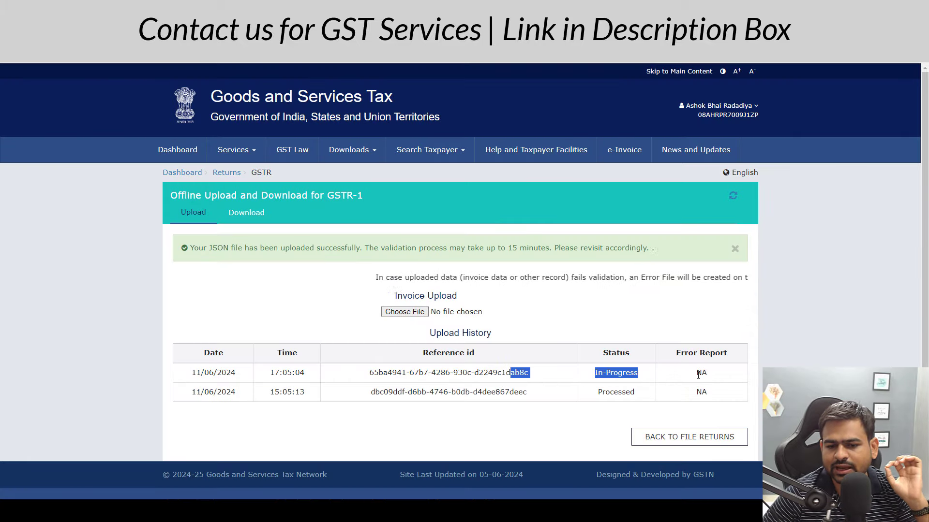
# Return to the File Returns page and open the May GSTR-1 for online preparation.
pyautogui.click(706, 442)
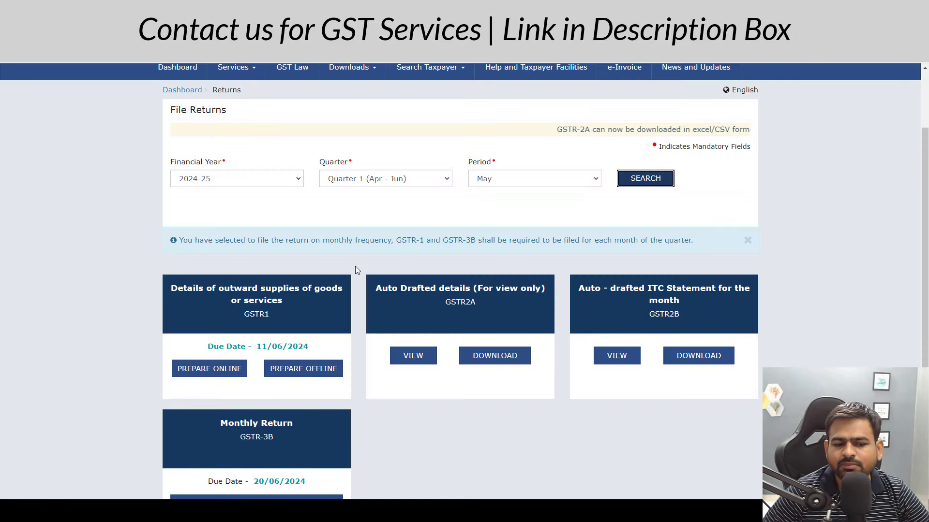
pyautogui.scroll(-2, 406, 182)
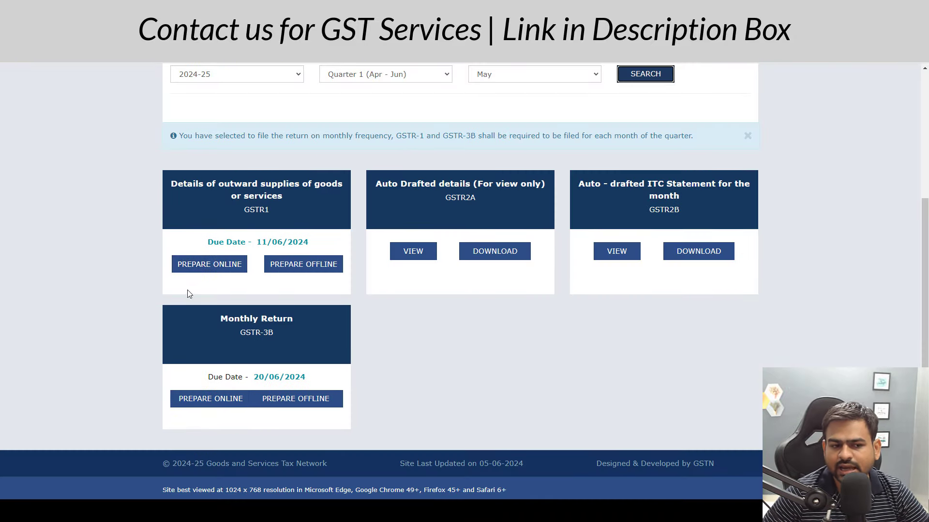
pyautogui.click(204, 268)
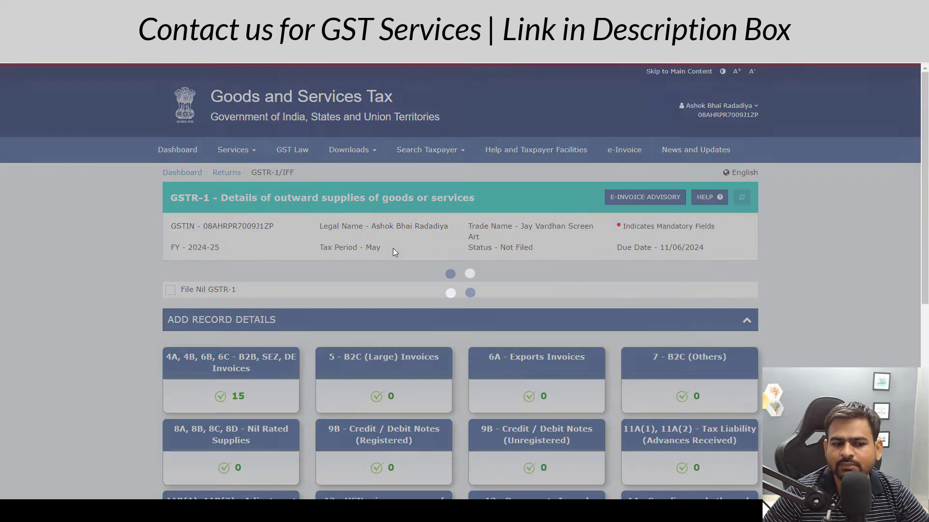